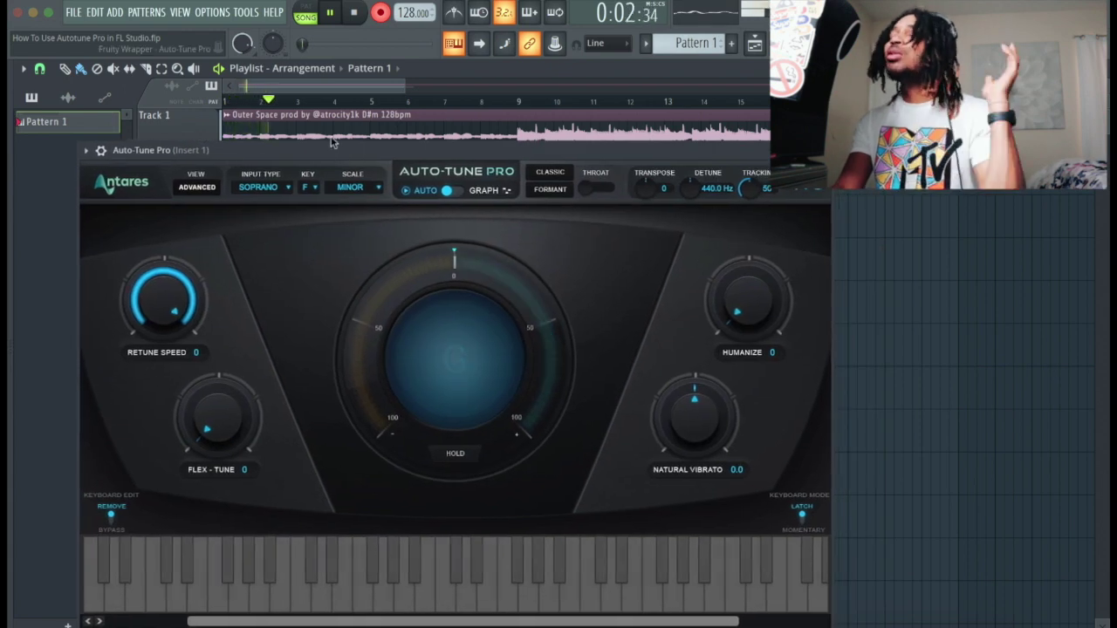
- Change Auto-Tune Pro's correction key from F minor to F#, then to G#
left_click(307, 187)
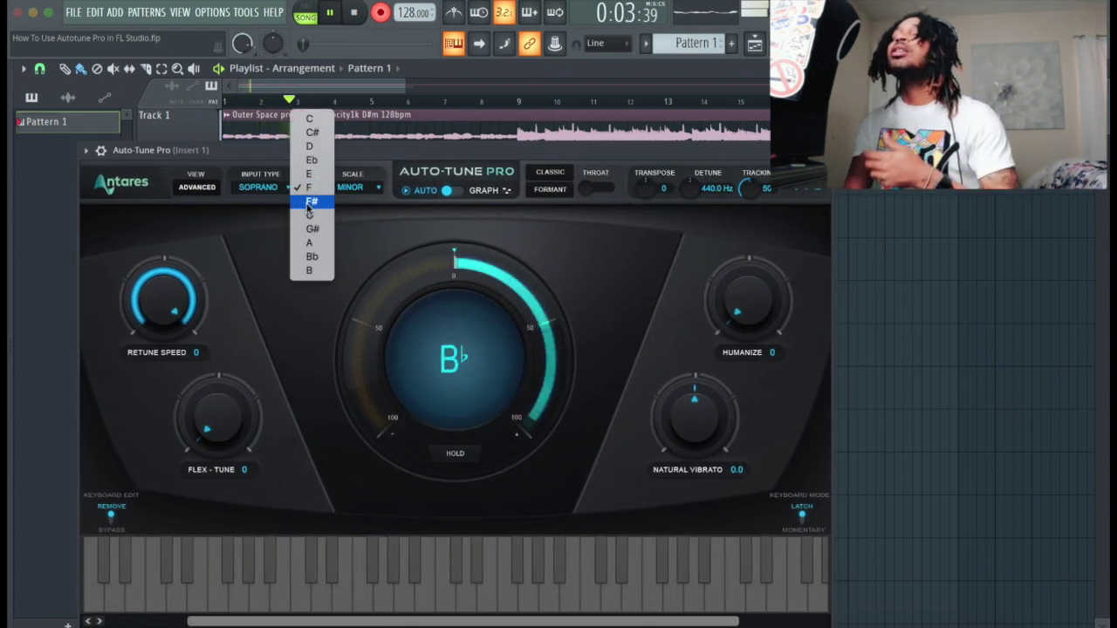
left_click(310, 203)
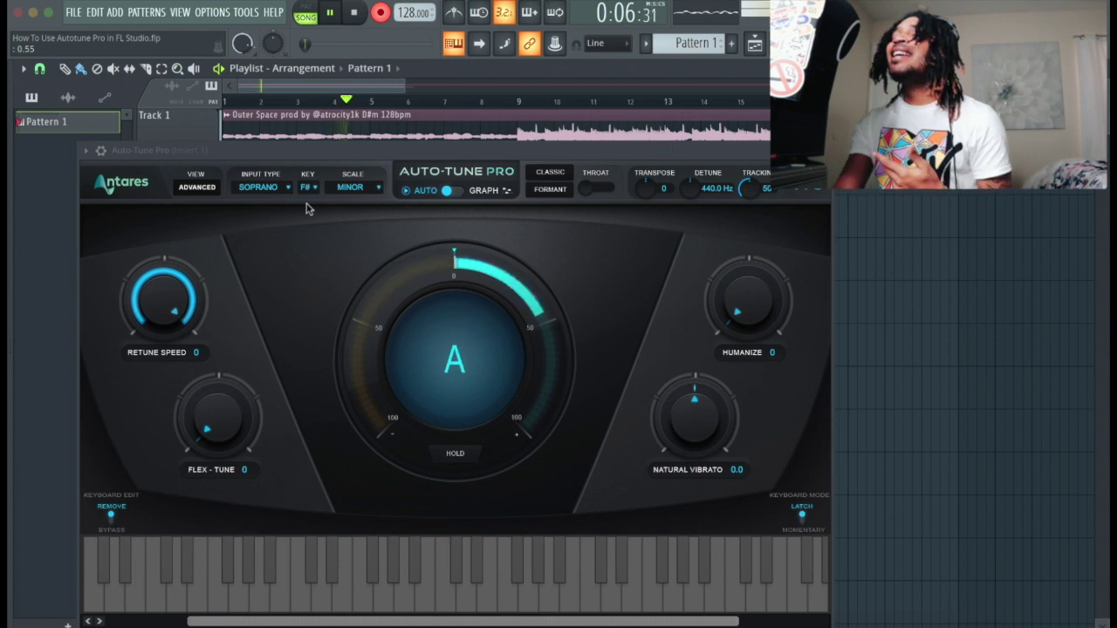
left_click(307, 187)
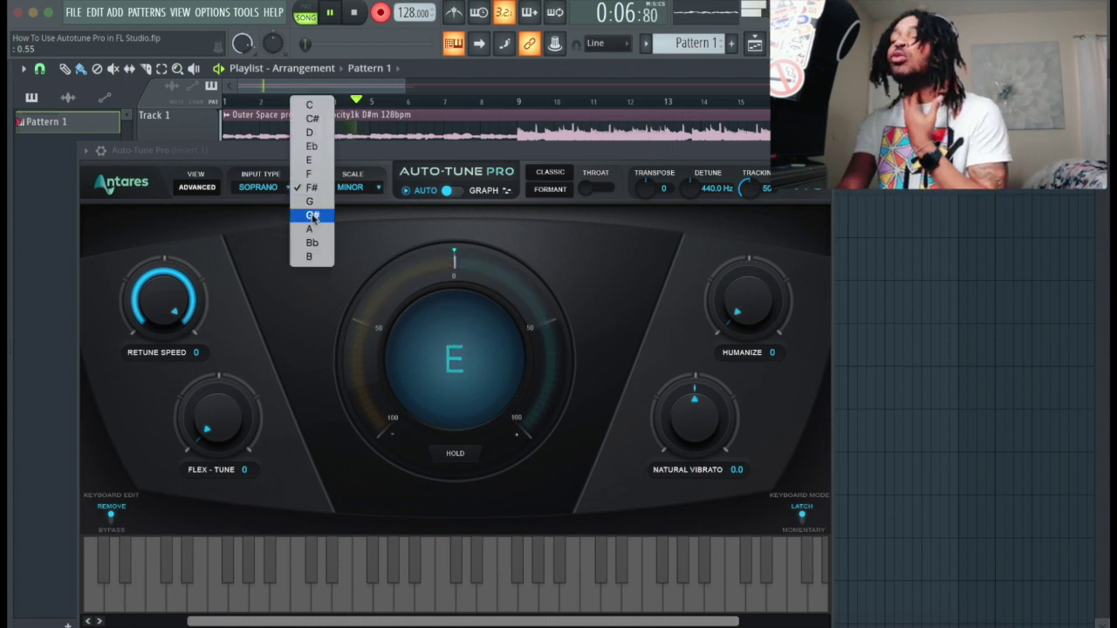
left_click(312, 216)
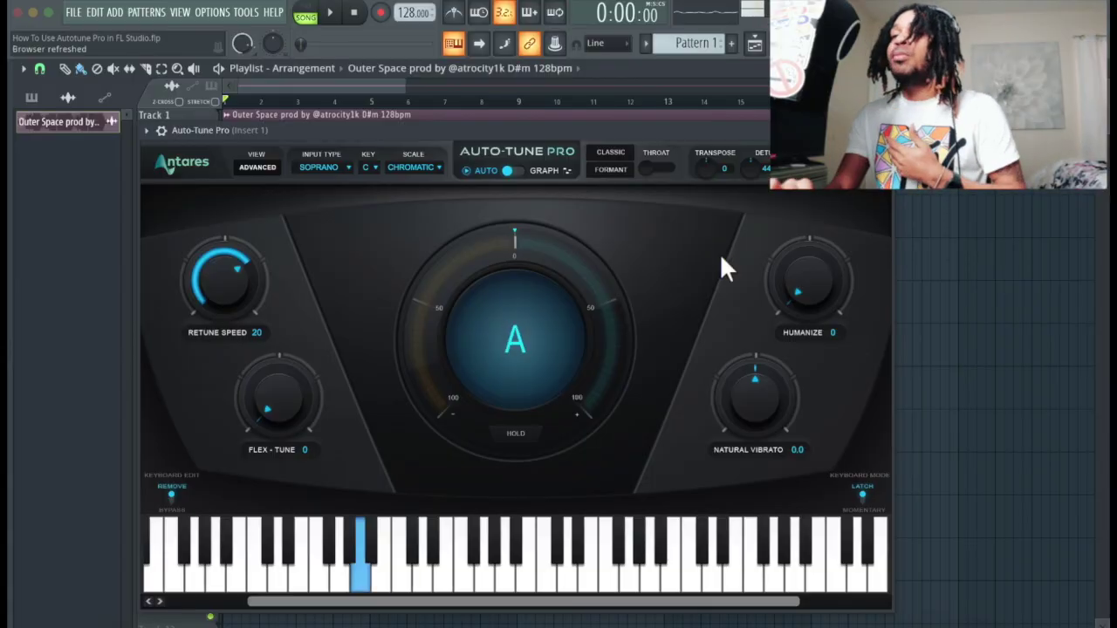
- Drag the plugin window down to reveal Track 1's waveform and turn retune speed from 20 to 0
left_click_drag(666, 131, 672, 182)
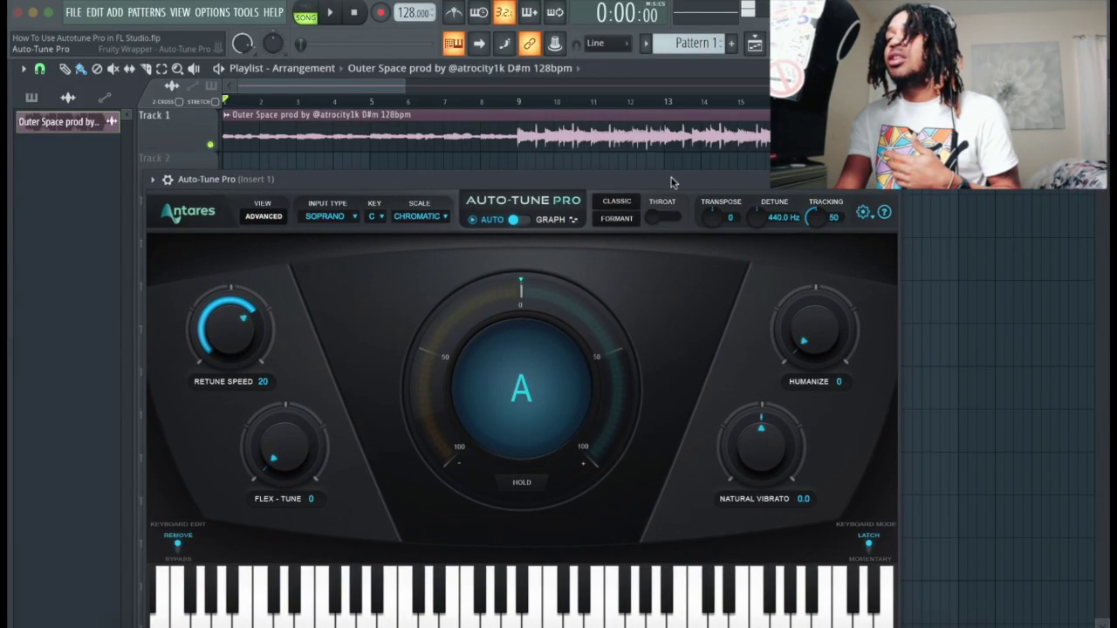
left_click_drag(228, 327, 229, 384)
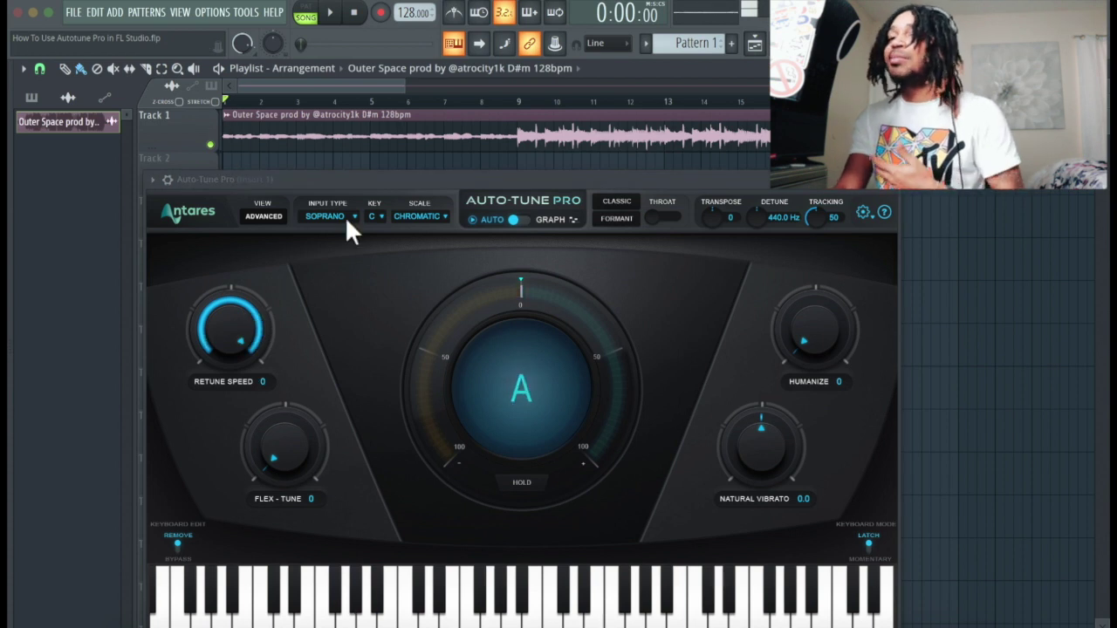
left_click(375, 216)
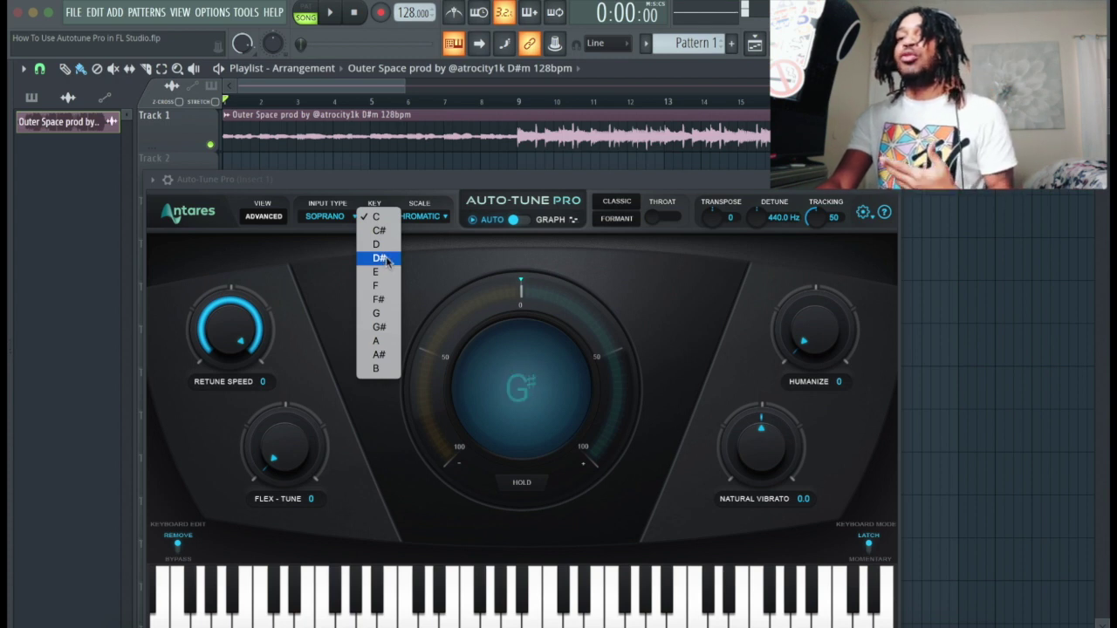
- Set Auto-Tune Pro's key to D#, displayed as Eb, and its scale to Minor
left_click(386, 259)
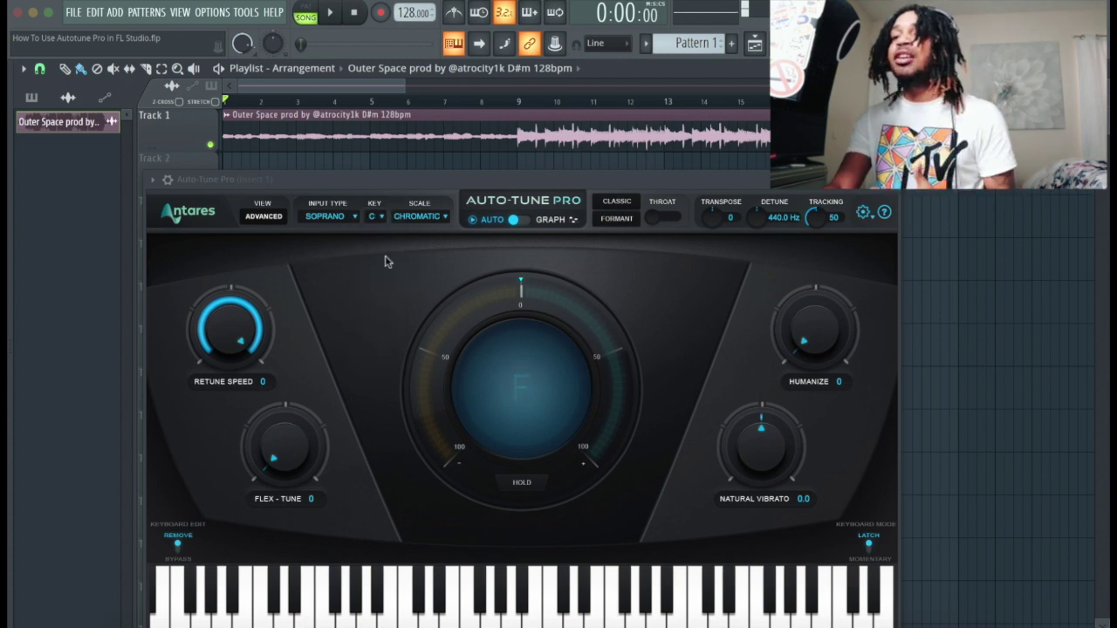
left_click(430, 223)
left_click(428, 202)
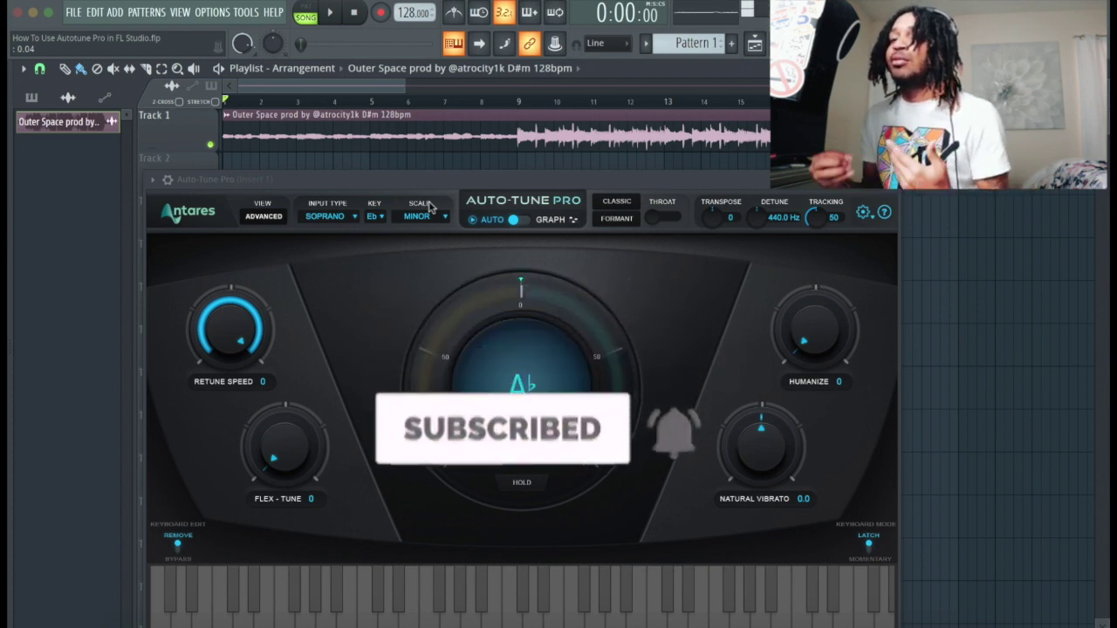
left_click(375, 218)
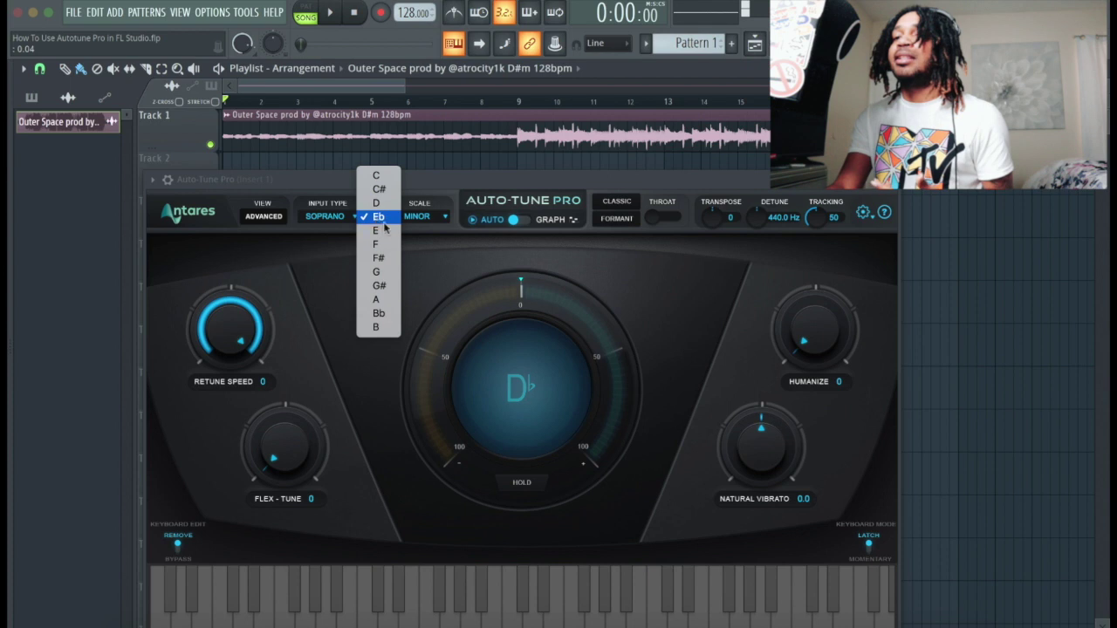
left_click(429, 182)
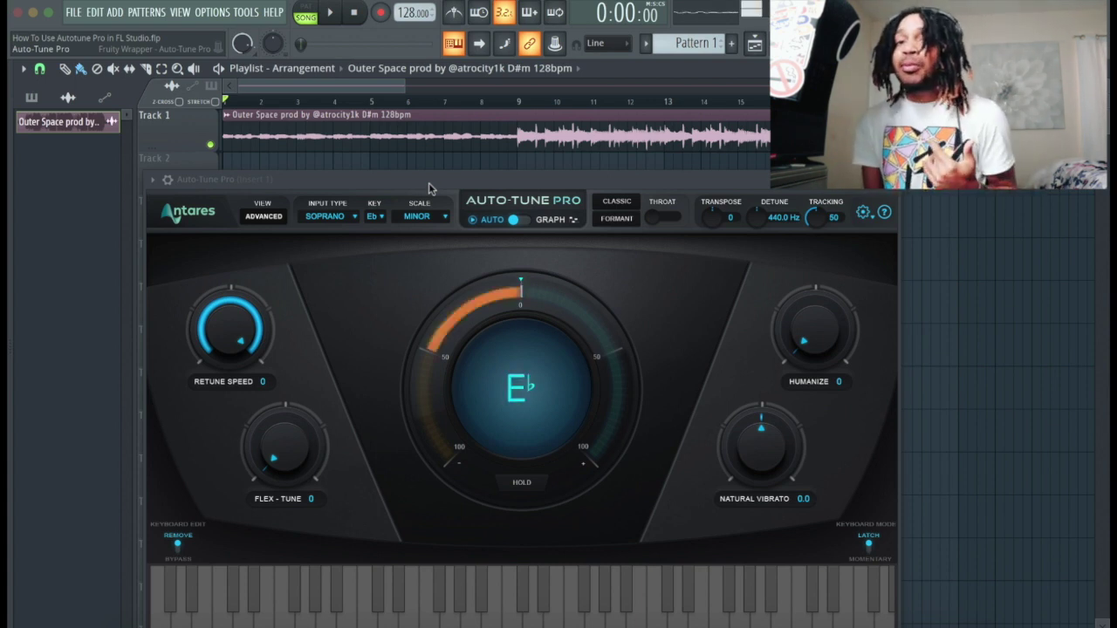
left_click(376, 217)
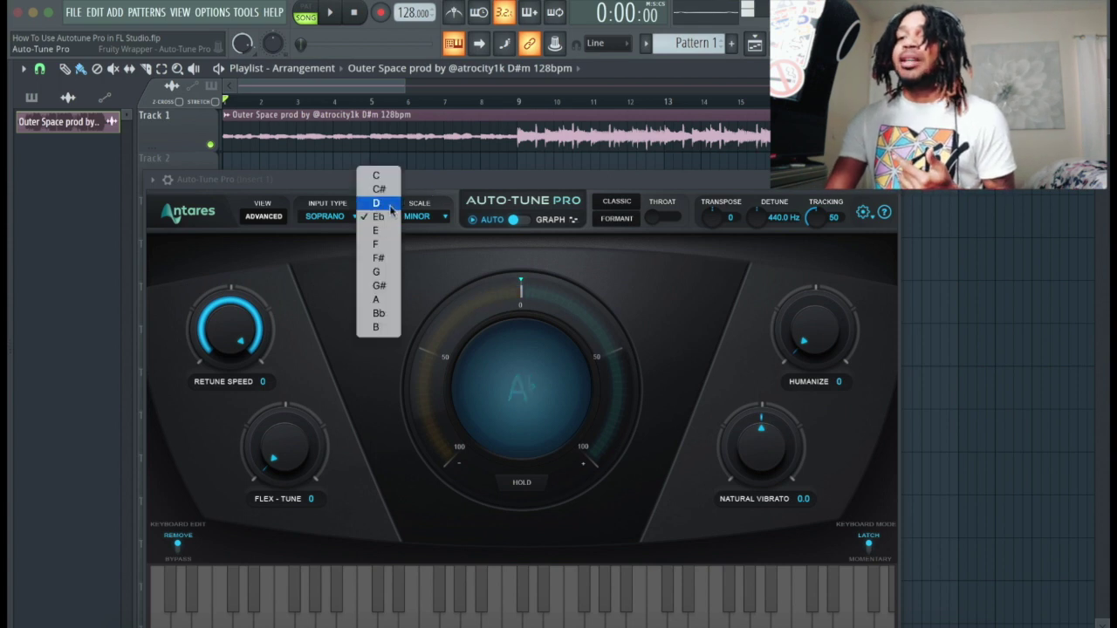
- Switch Auto-Tune Pro's scale to Major while keeping the key at Eb
left_click(378, 216)
left_click(419, 215)
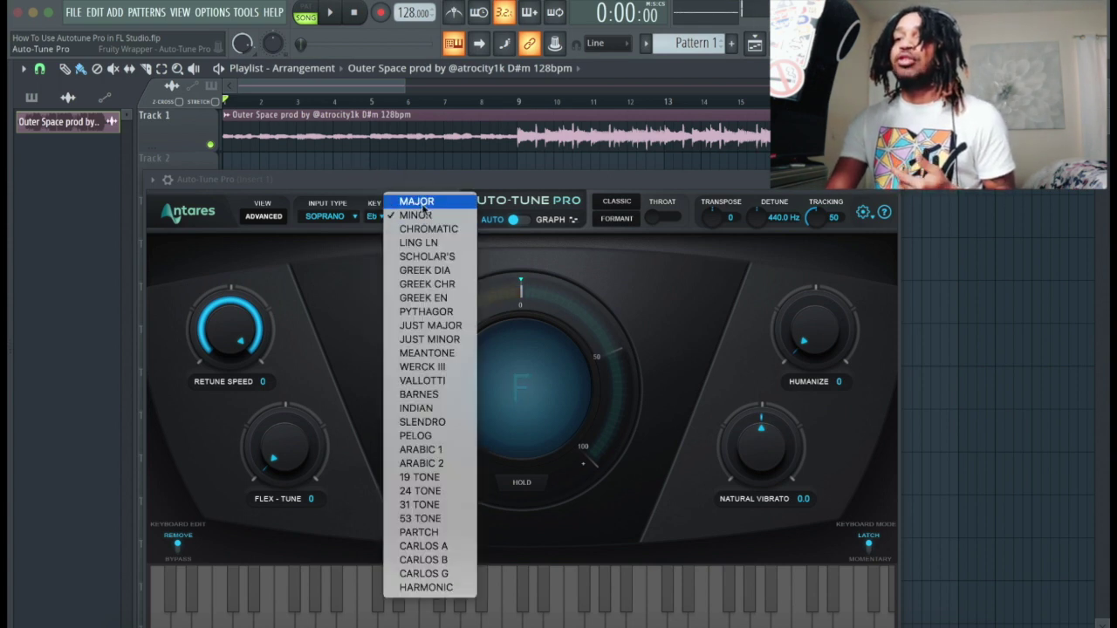
left_click(421, 203)
left_click(378, 217)
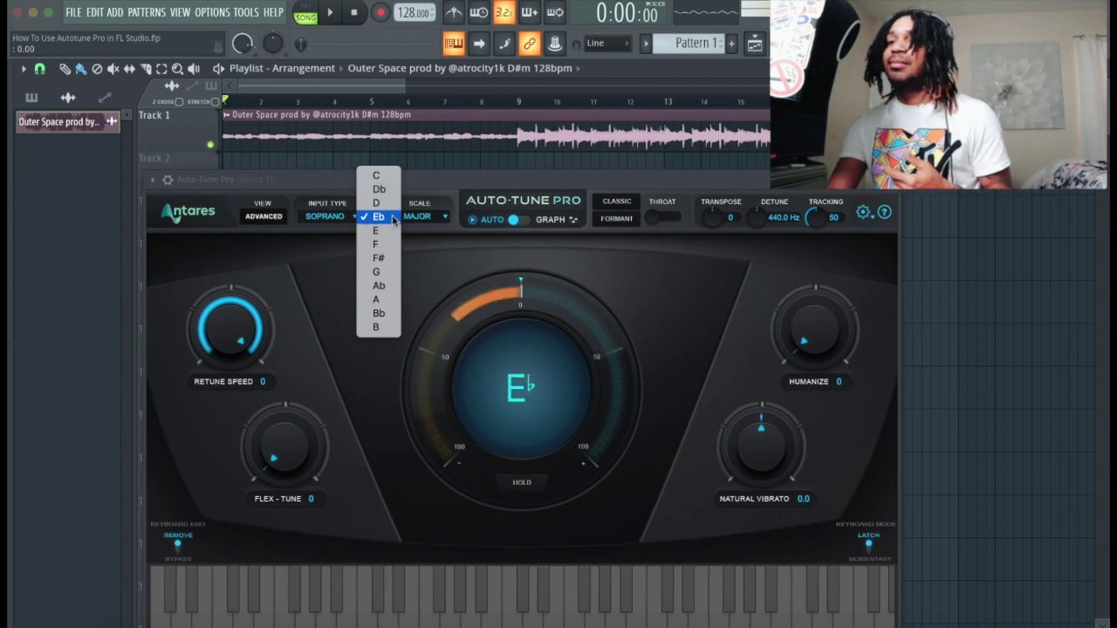
left_click(419, 205)
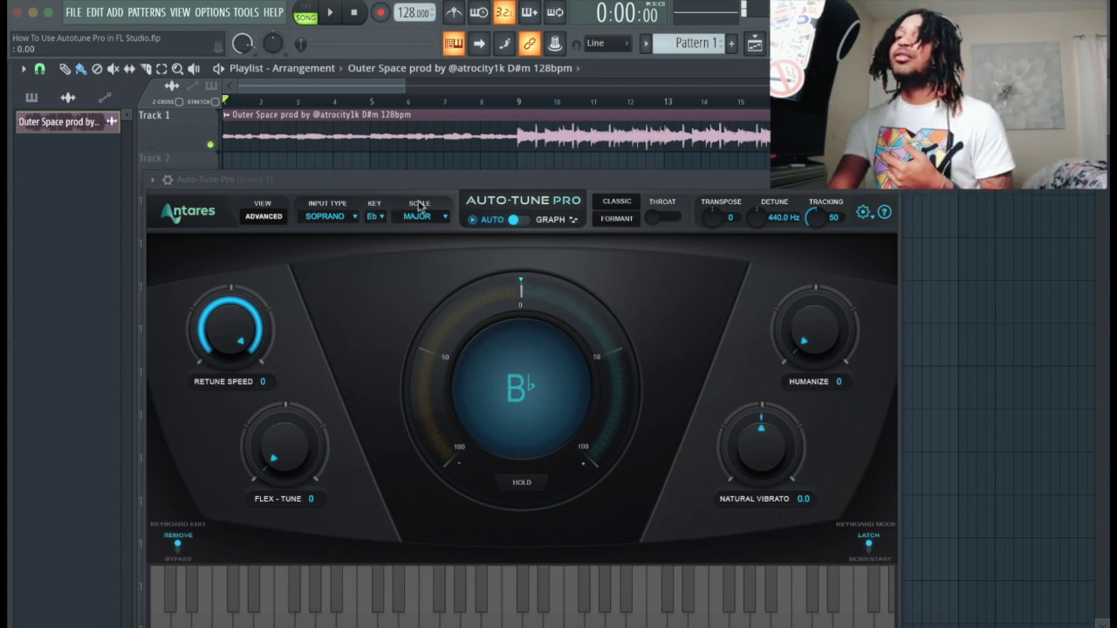
- Try F# minor by changing the key to F# and the scale back to Minor
left_click(376, 216)
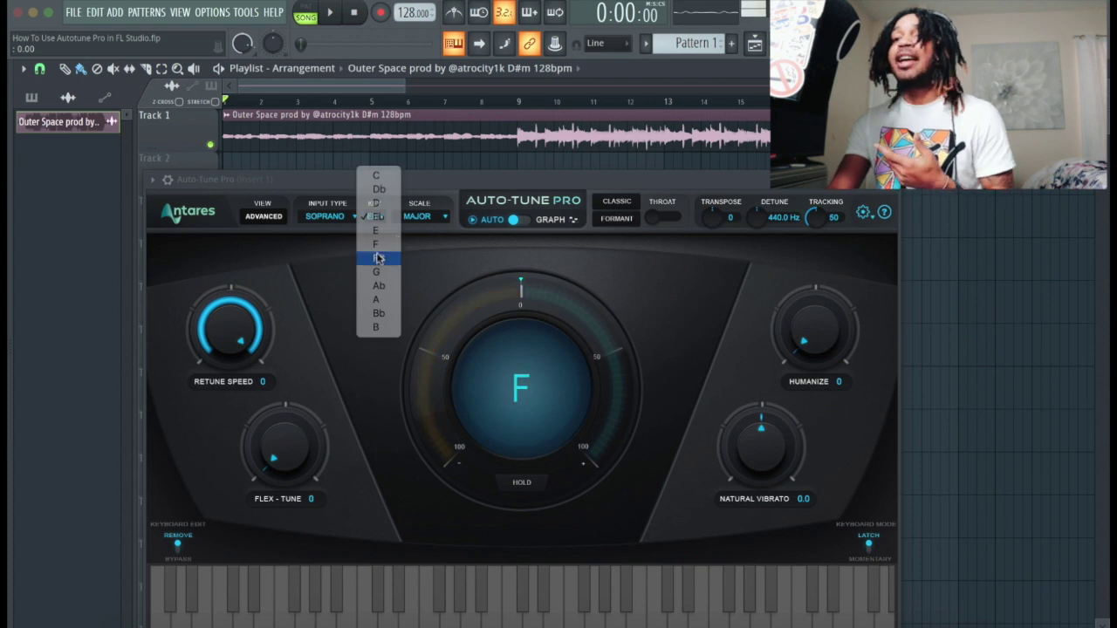
left_click(378, 258)
left_click(419, 217)
left_click(411, 229)
- Try D minor, then return the correction key to Eb with Minor scale
left_click(379, 216)
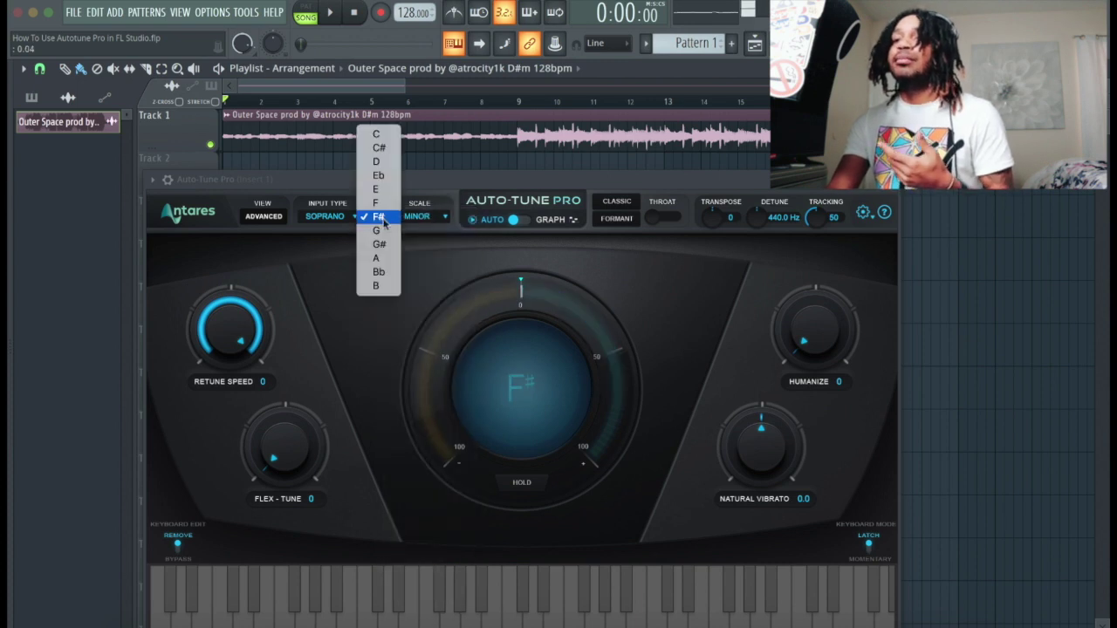
left_click(376, 161)
left_click(418, 217)
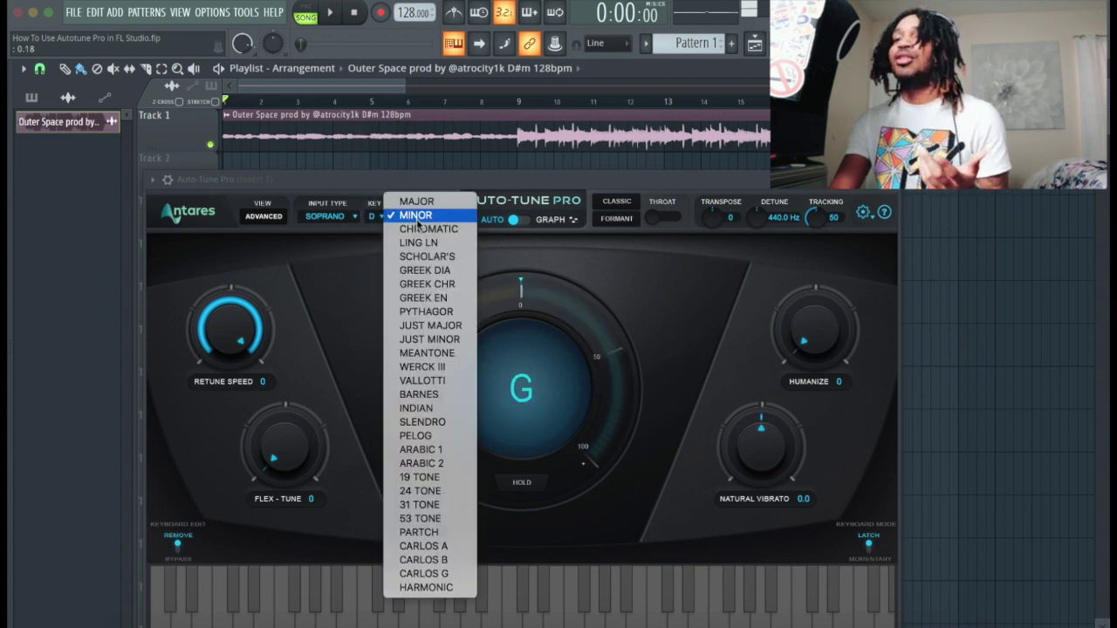
left_click(417, 217)
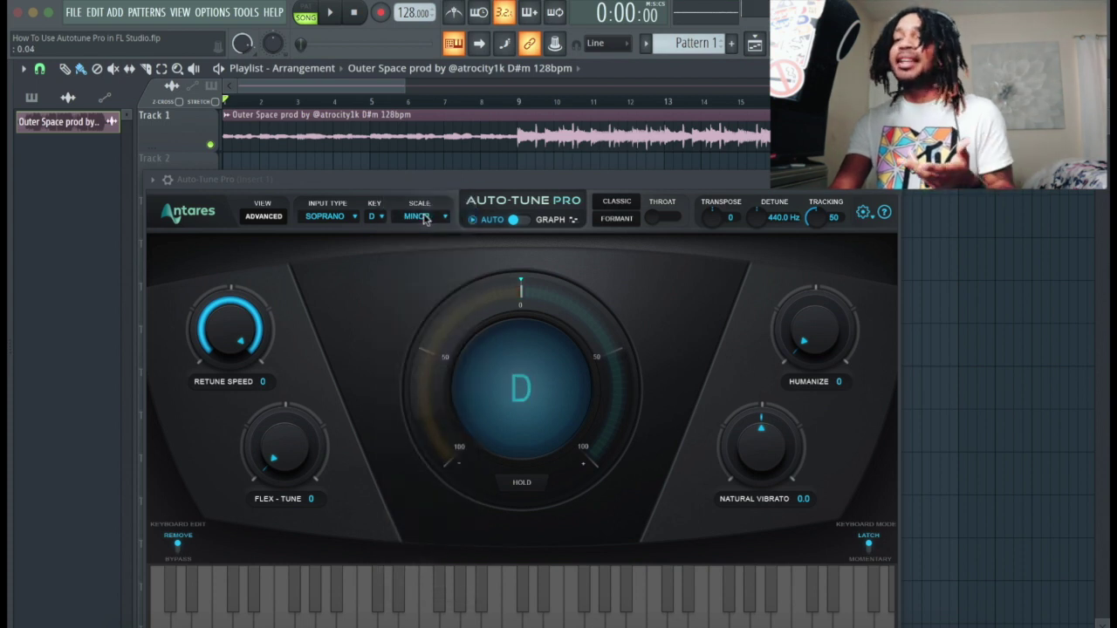
left_click(375, 217)
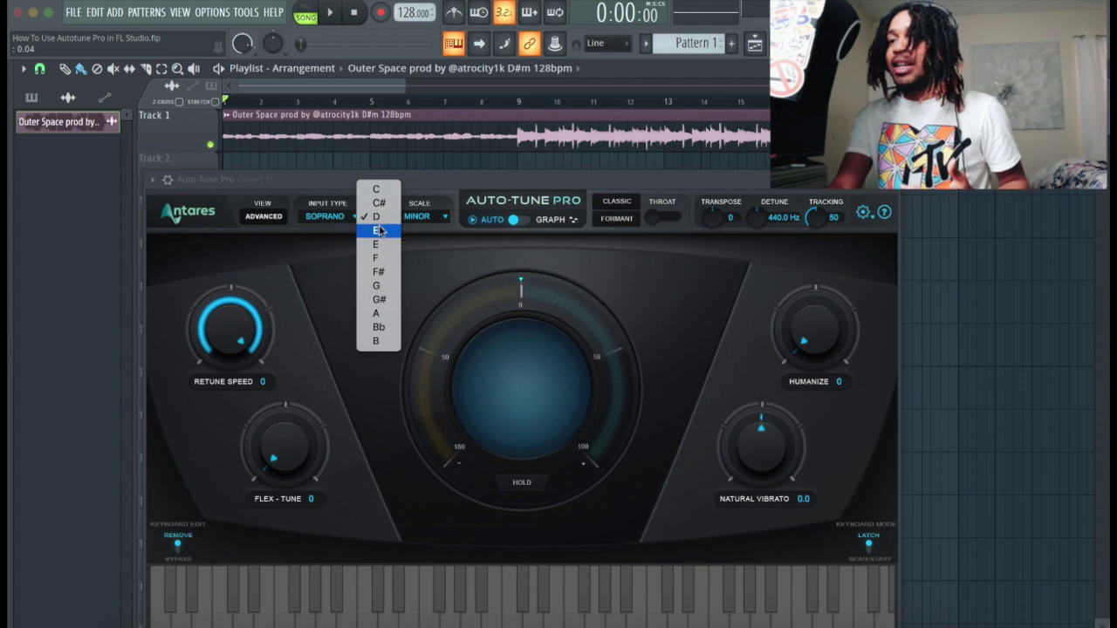
left_click(377, 230)
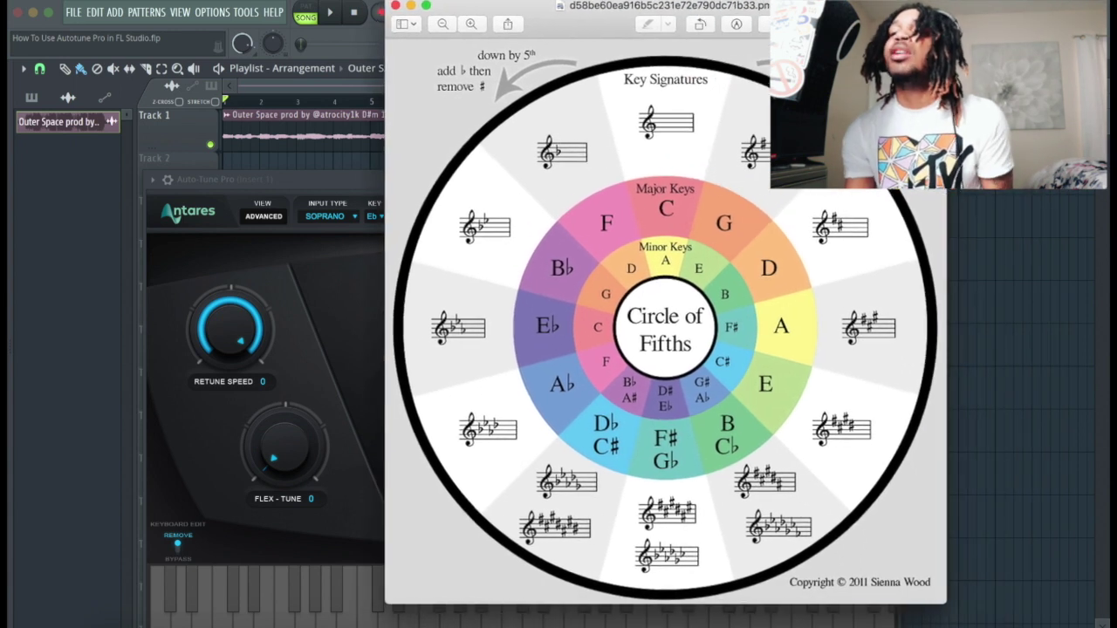
- Drag the circle of fifths chart window leftward over the FL Studio project
left_click_drag(808, 5, 718, 4)
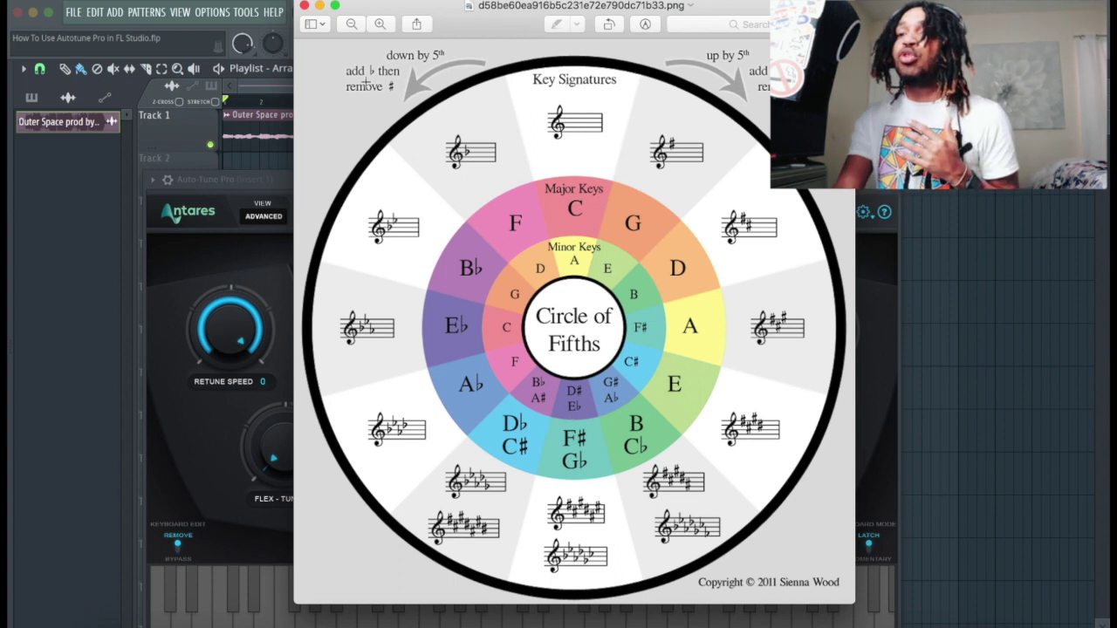
- Shift the chart window right, then bring FL Studio's Auto-Tune Pro window back to the front
left_click_drag(472, 26, 637, 7)
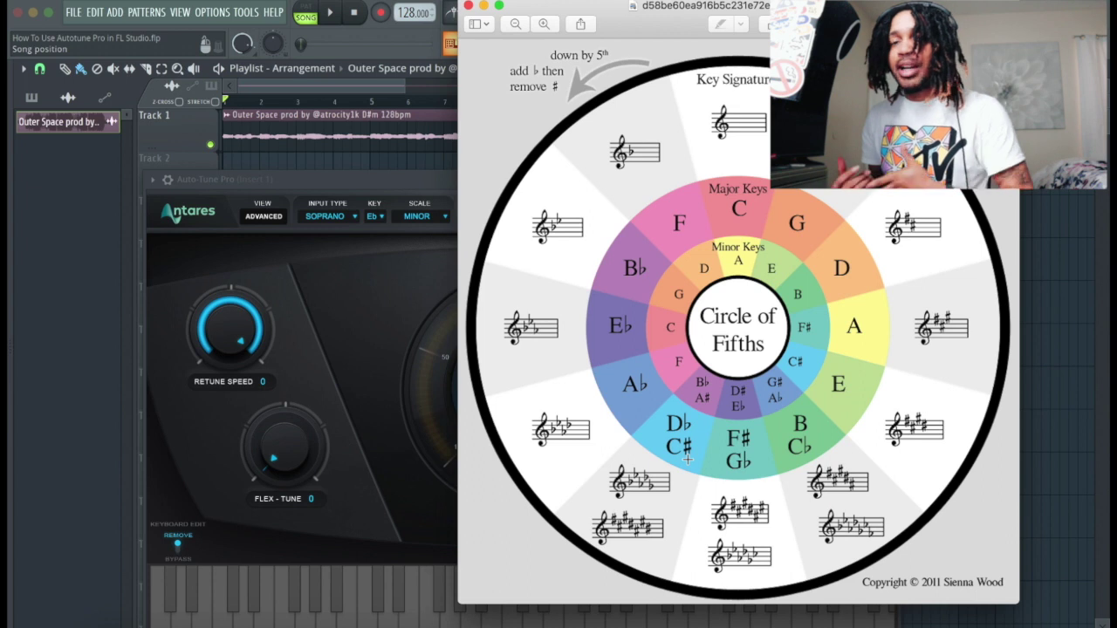
left_click(373, 626)
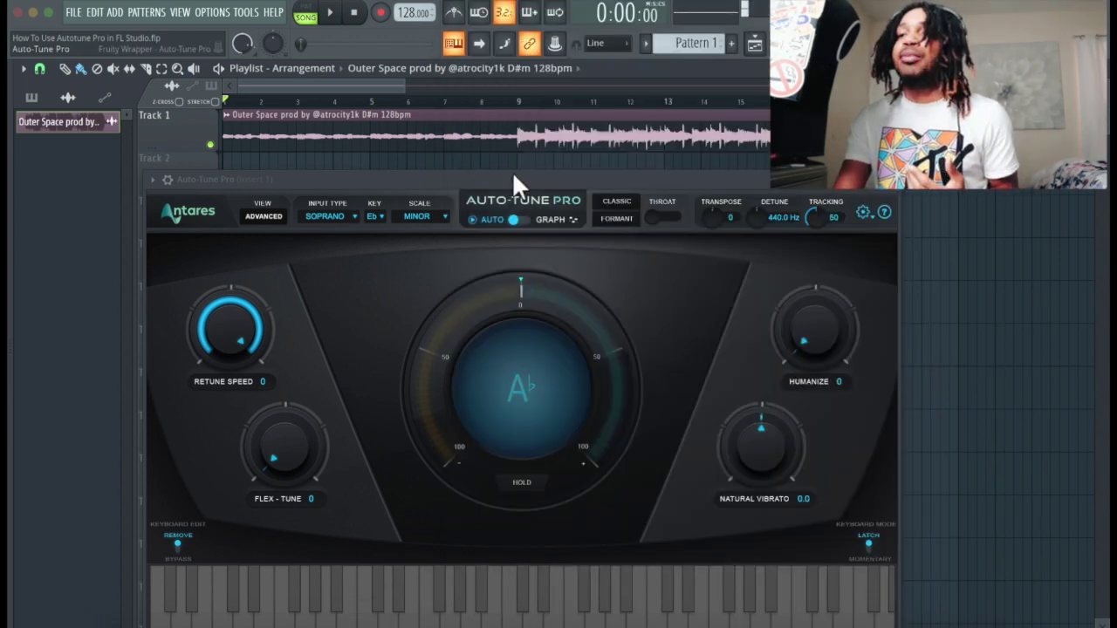
- Close Auto-Tune Pro and load Waves Tune Real-Time Mono into Insert 1's next empty slot
left_click_drag(515, 179, 427, 161)
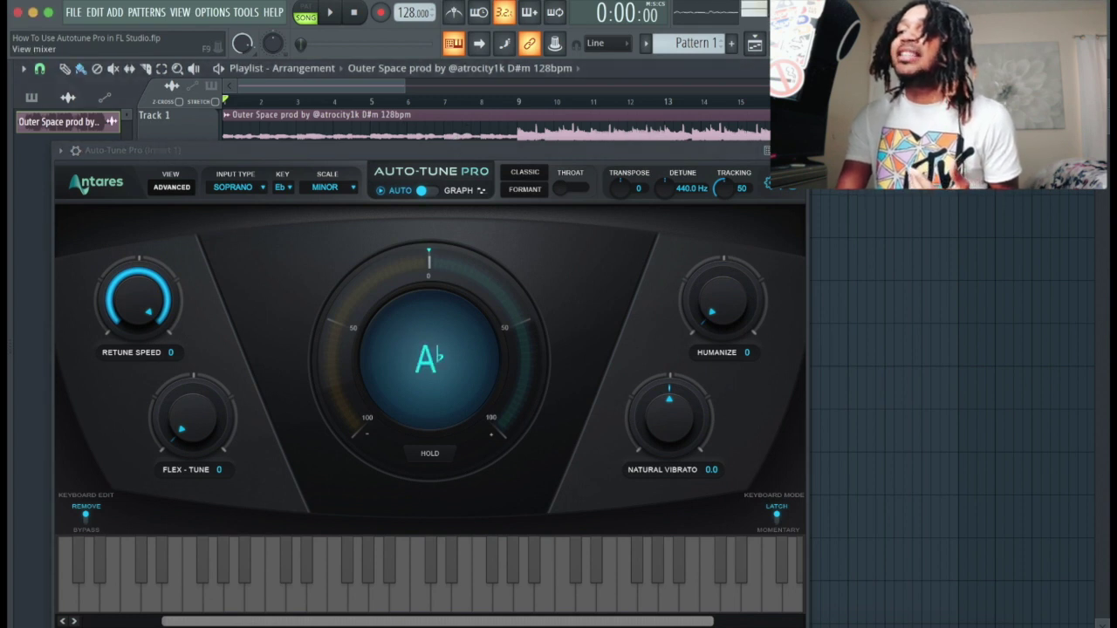
left_click_drag(678, 154, 799, 213)
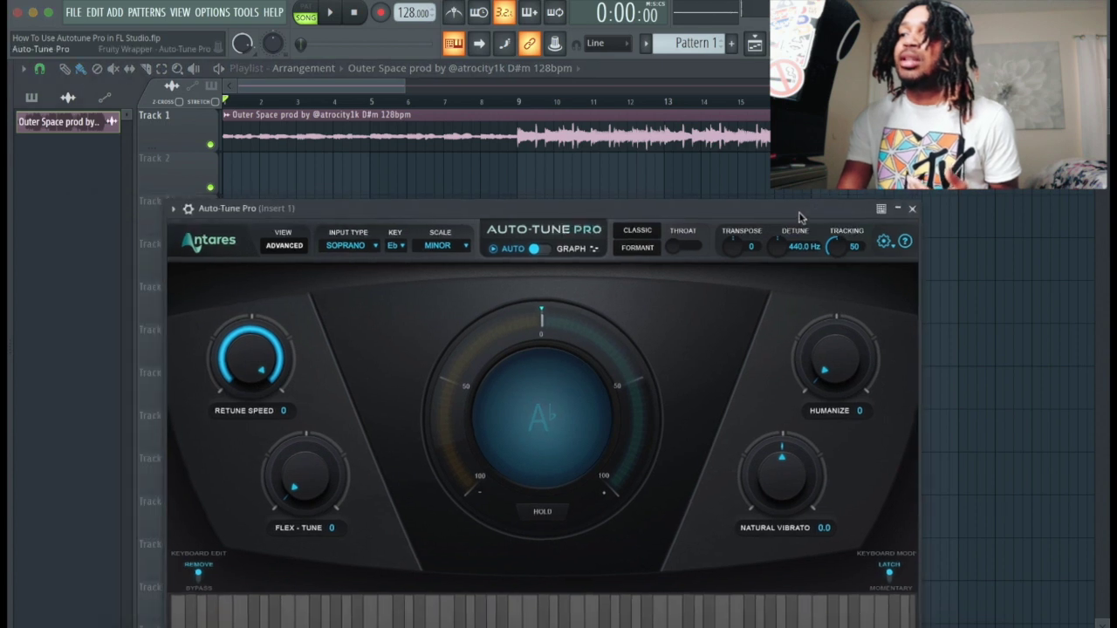
left_click(913, 211)
left_click_drag(574, 241, 622, 110)
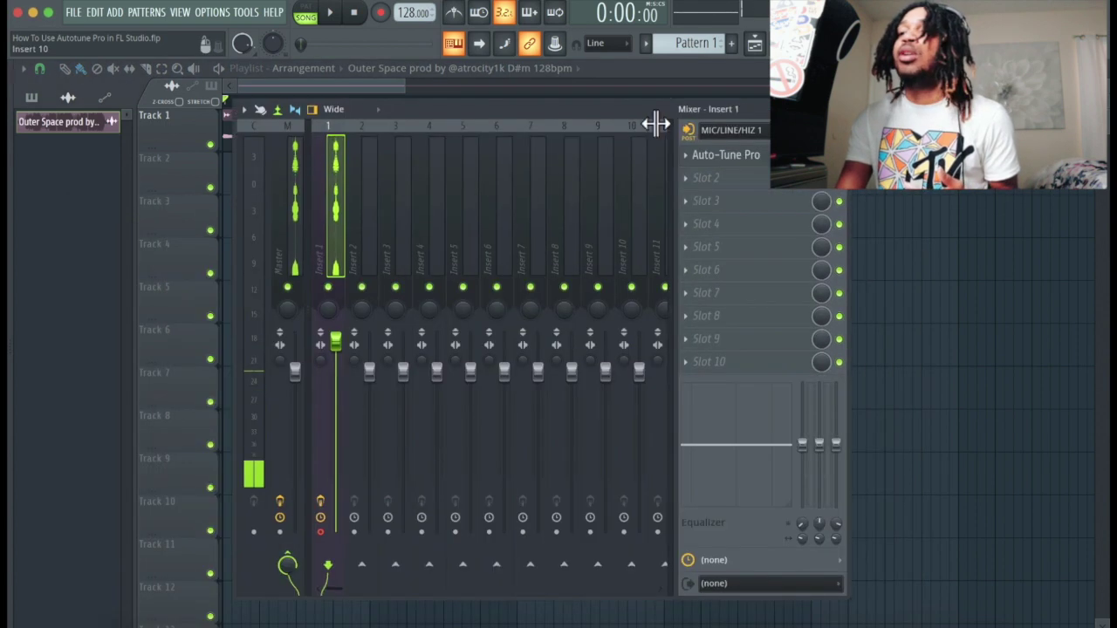
left_click(765, 185)
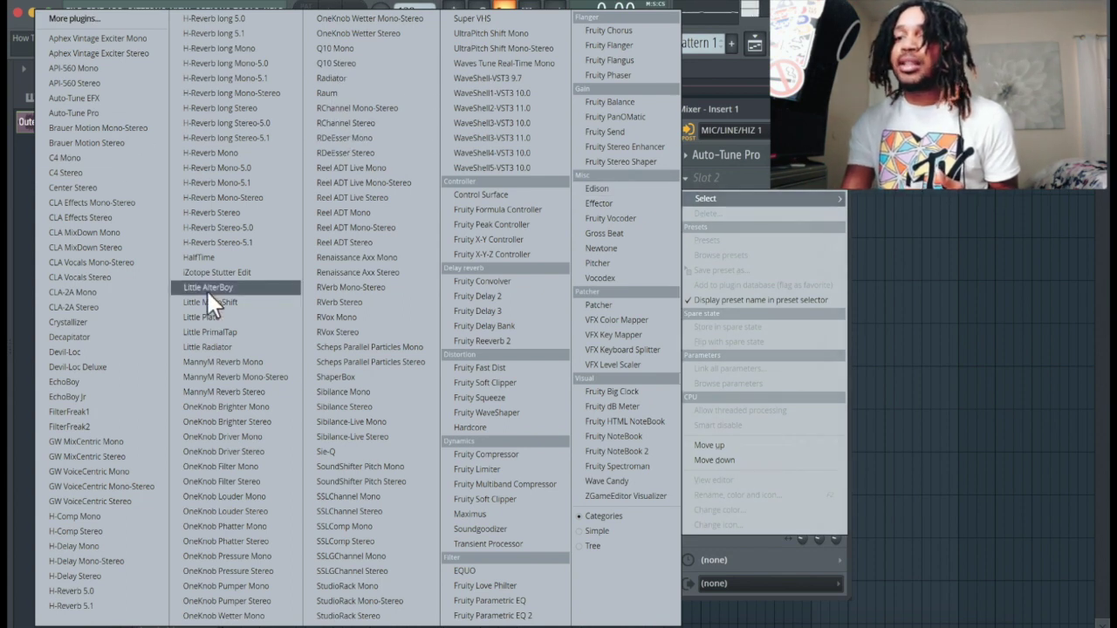
left_click(514, 61)
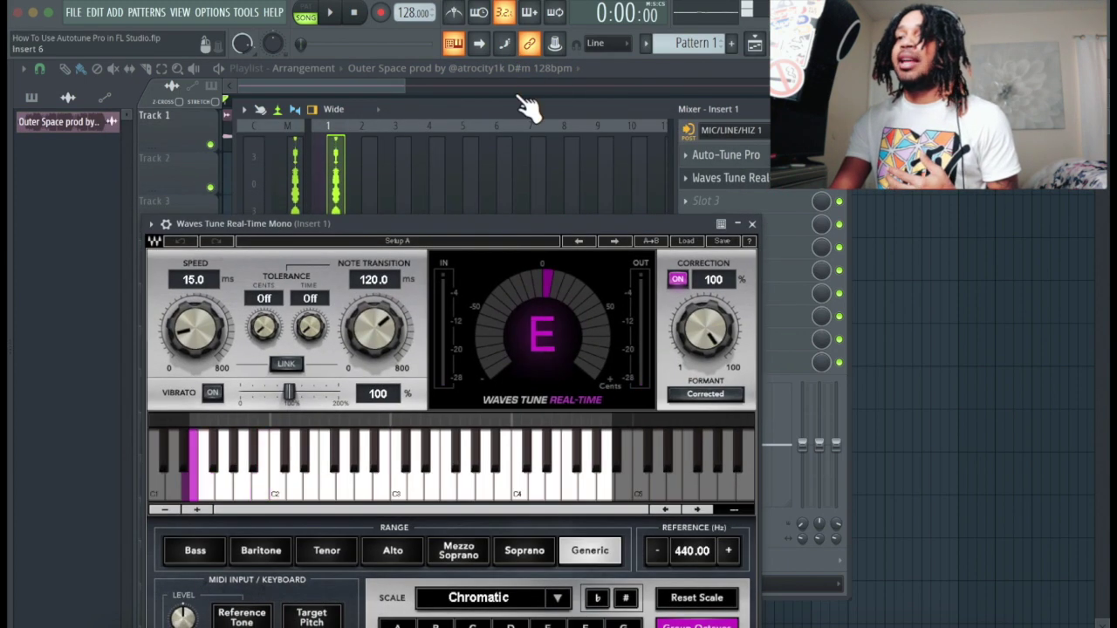
- Set Waves Tune's root from D to D#, drop Note Transition and Speed to 0.1 ms, and close it
left_click_drag(528, 109, 526, 232)
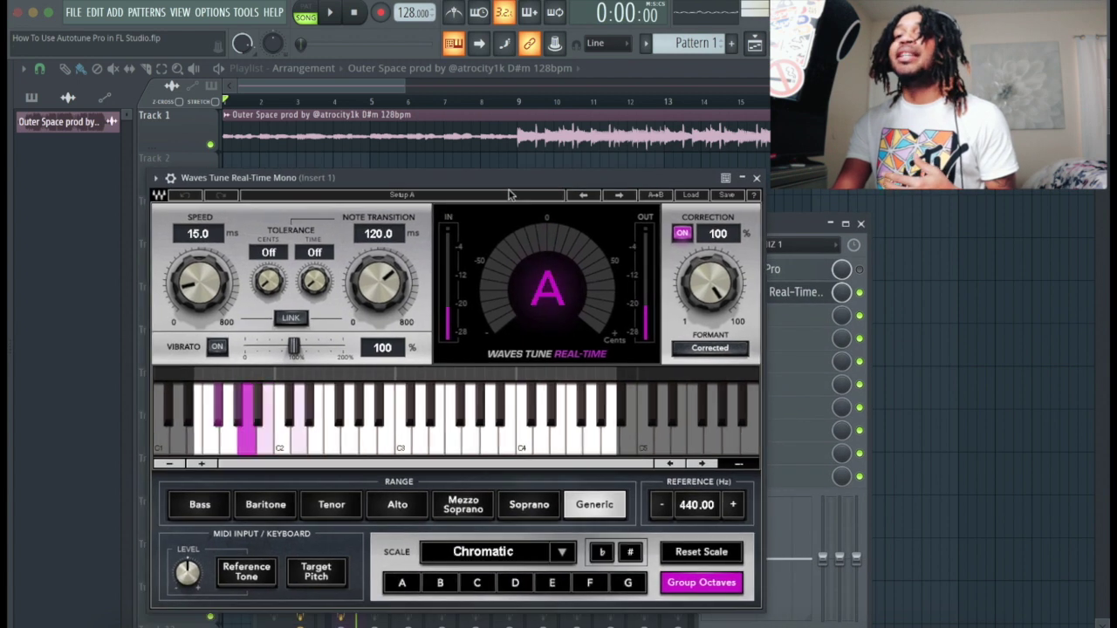
left_click(518, 579)
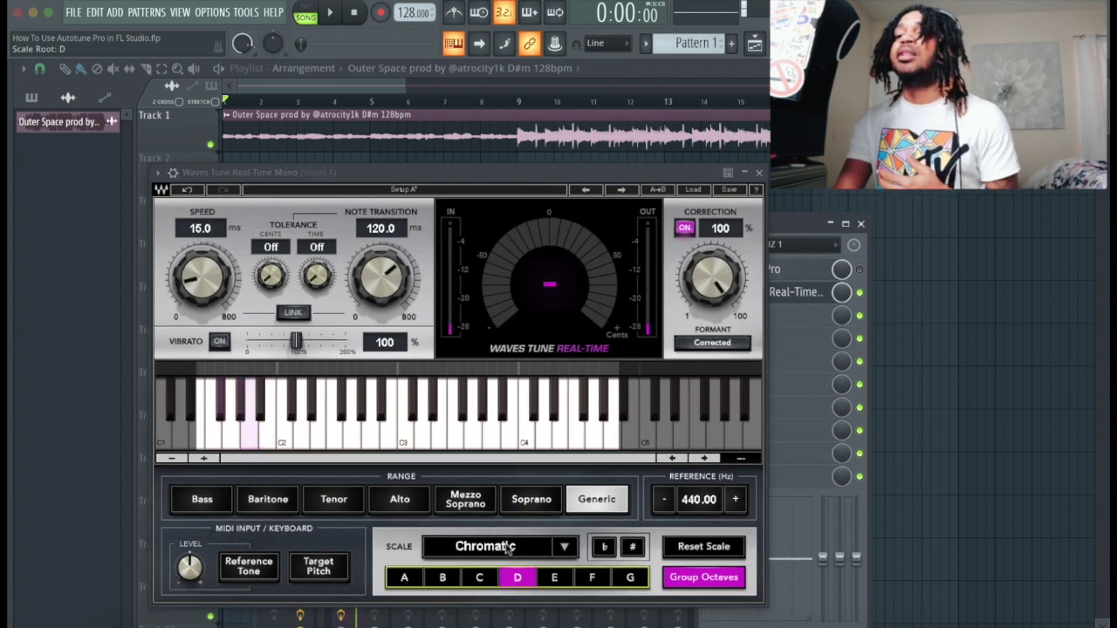
scroll(506, 546, "down", 2)
left_click(633, 547)
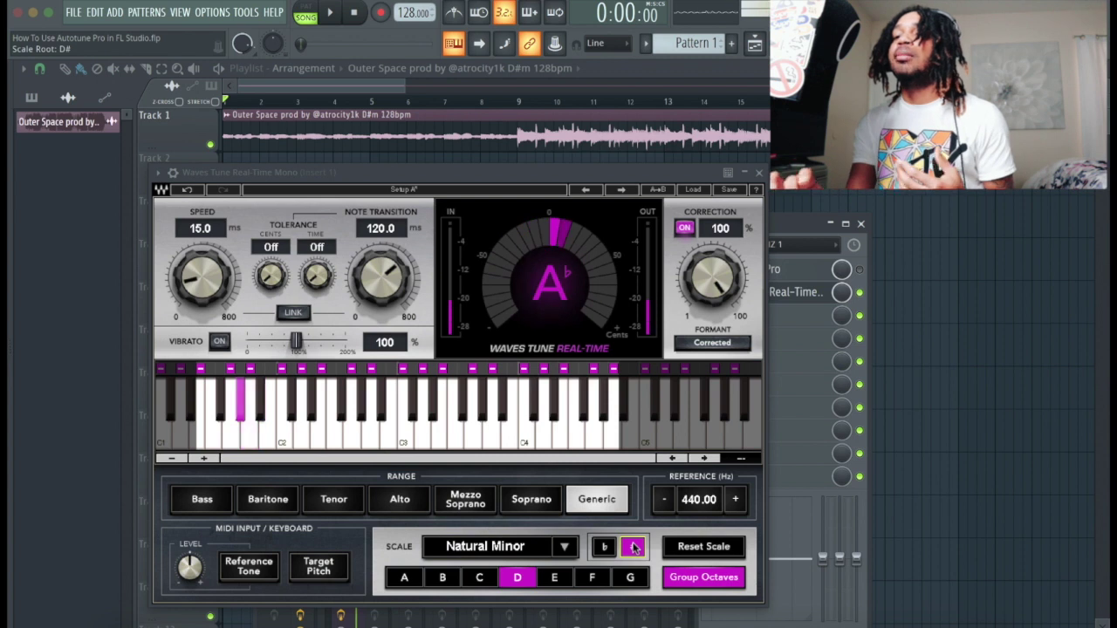
left_click_drag(381, 273, 384, 301)
left_click_drag(201, 277, 200, 297)
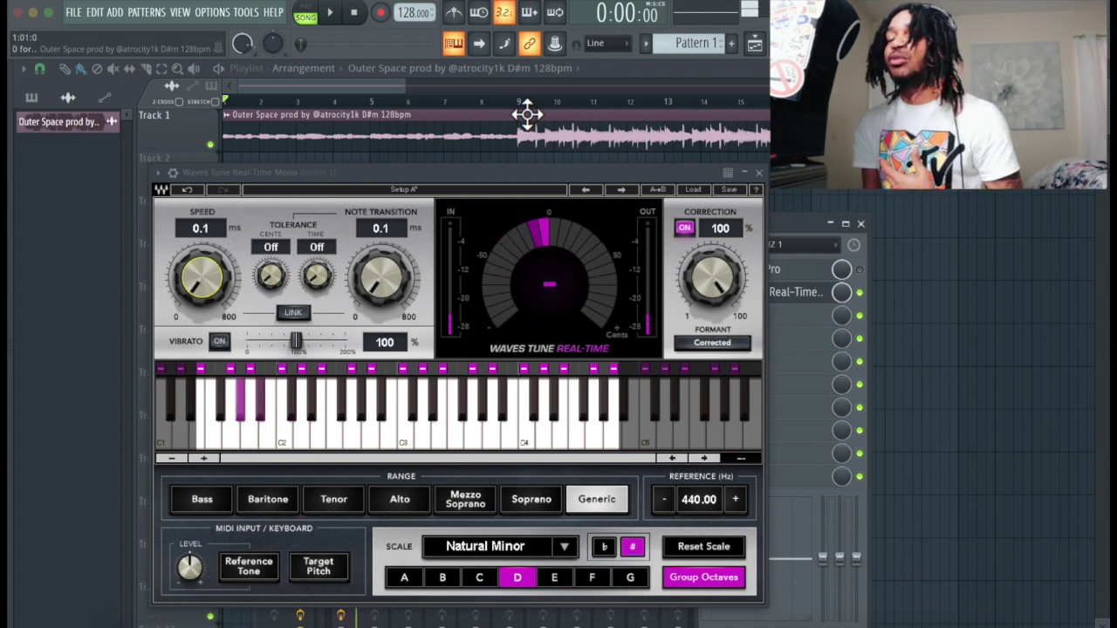
left_click(760, 174)
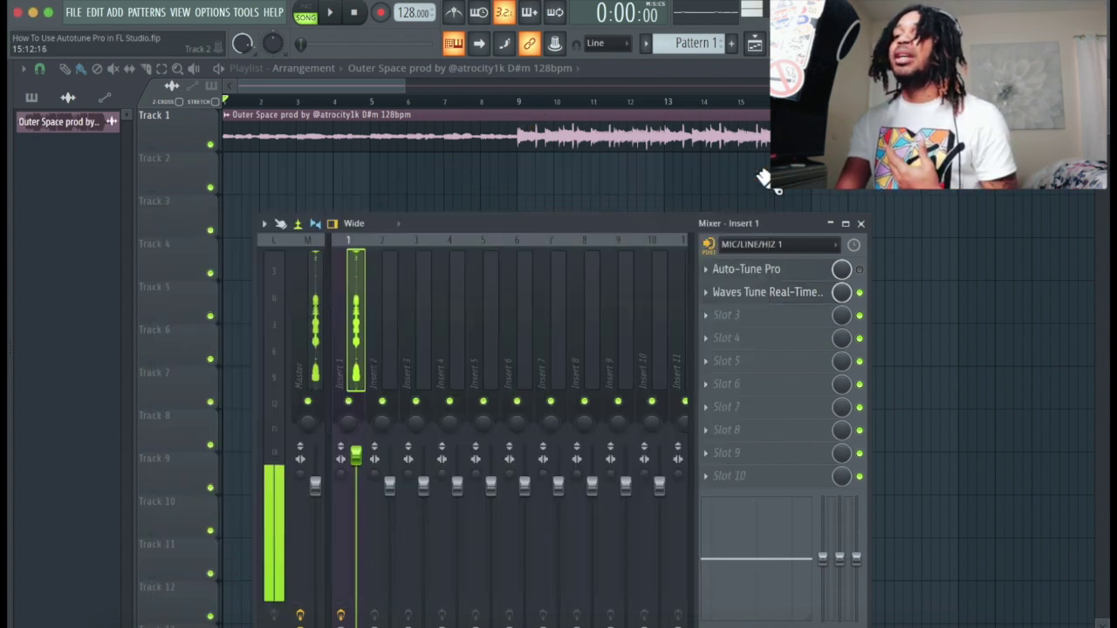
- Reopen Auto-Tune Pro from Insert 1 and arrange it beside the mixer, keeping the Wide layout
left_click(775, 269)
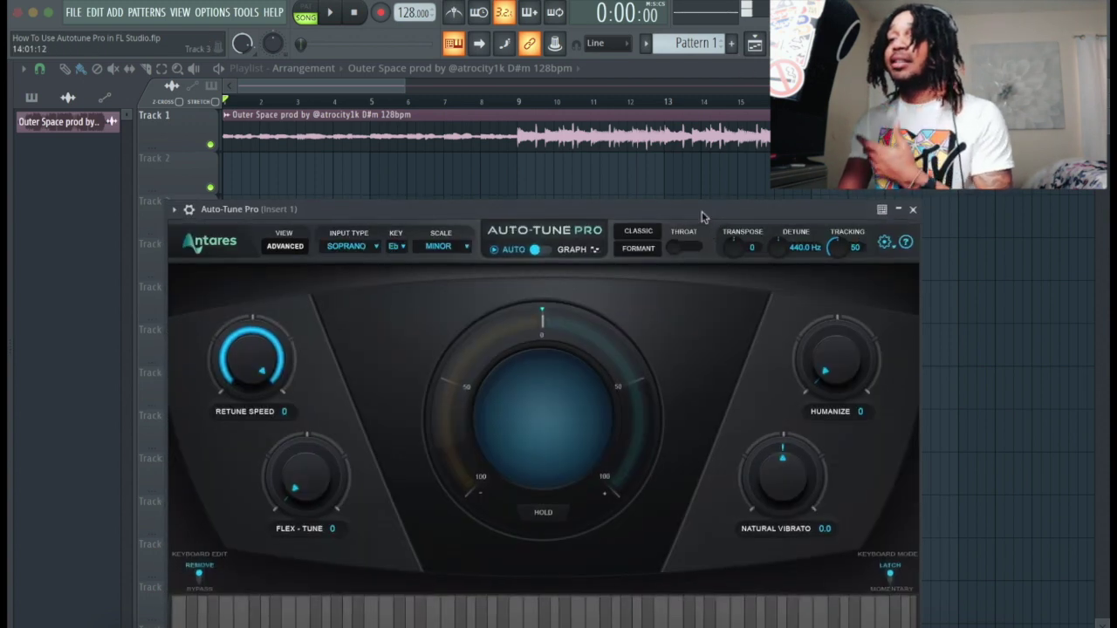
left_click_drag(702, 210, 622, 44)
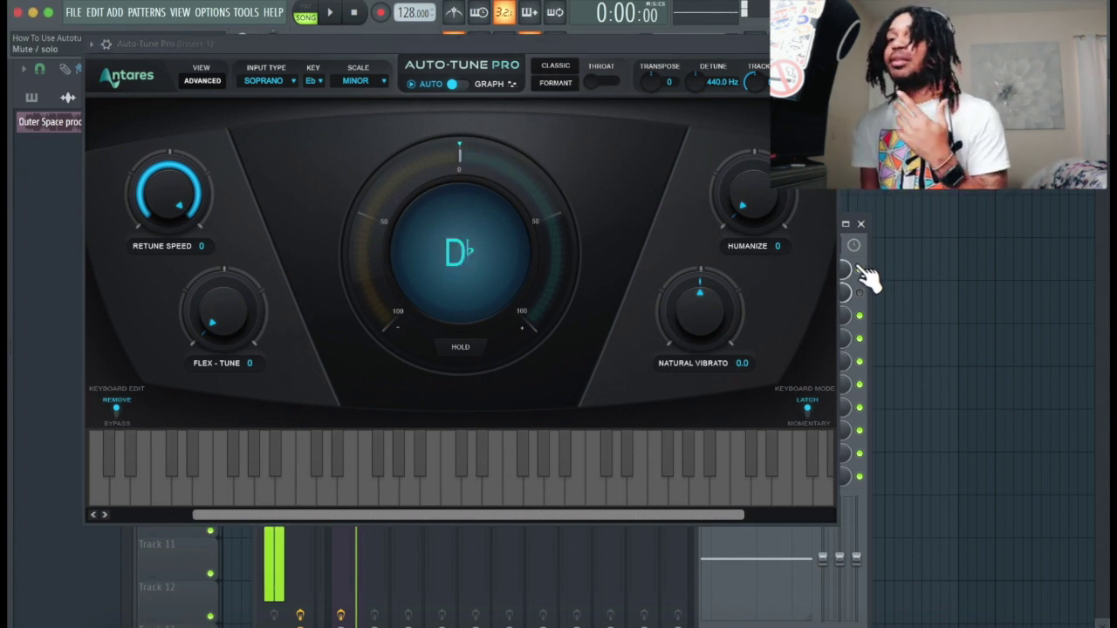
left_click_drag(695, 46, 714, 251)
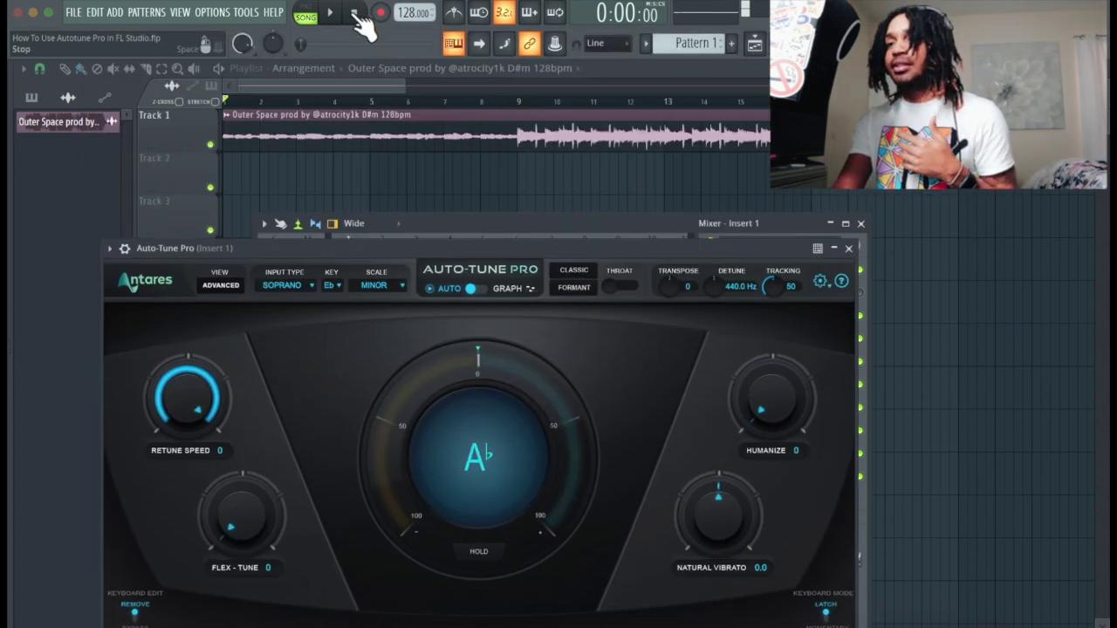
double_click(523, 219)
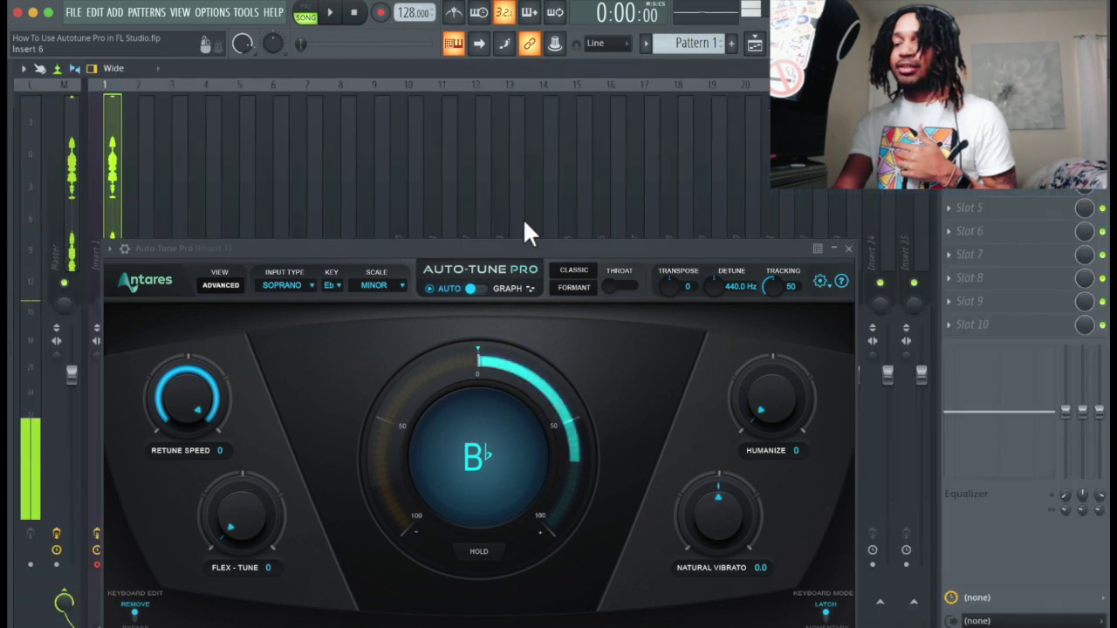
double_click(528, 67)
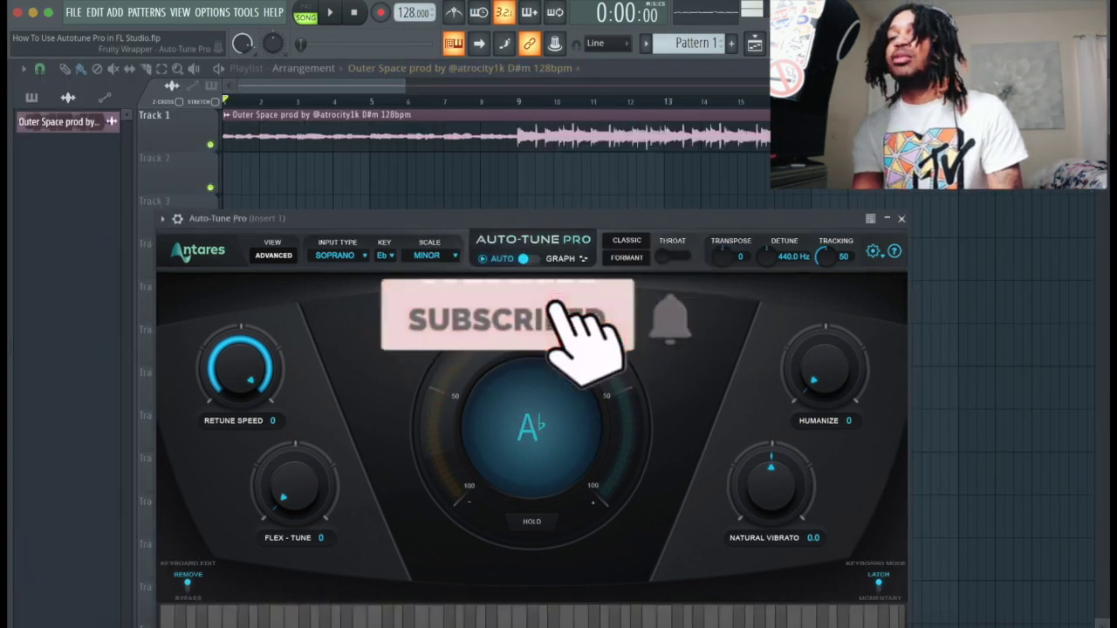
left_click_drag(825, 253, 1104, 11)
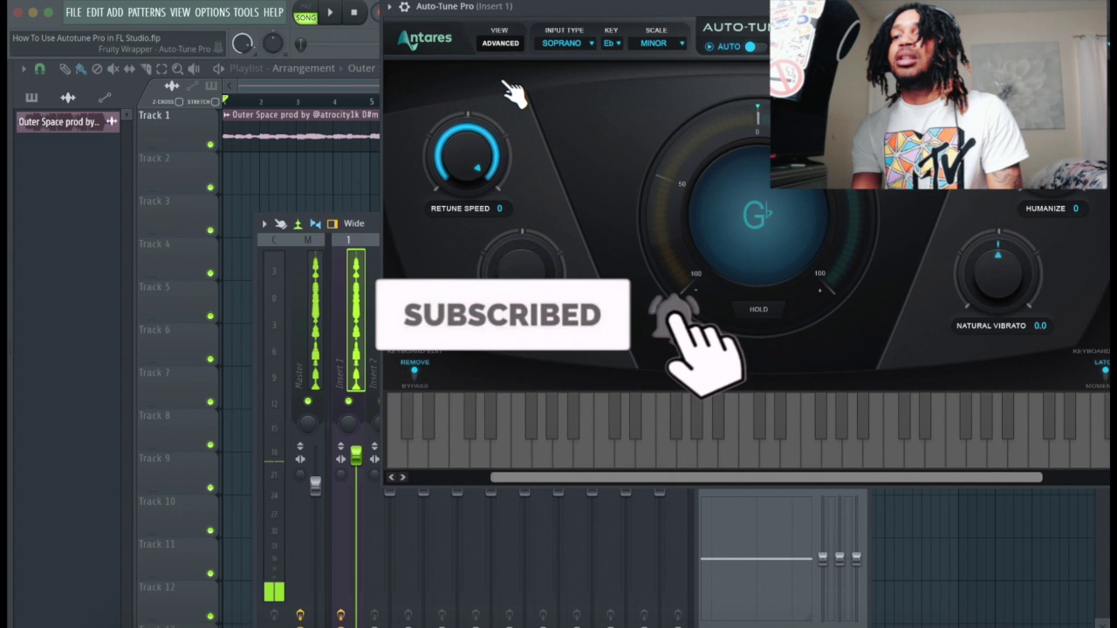
left_click(353, 223)
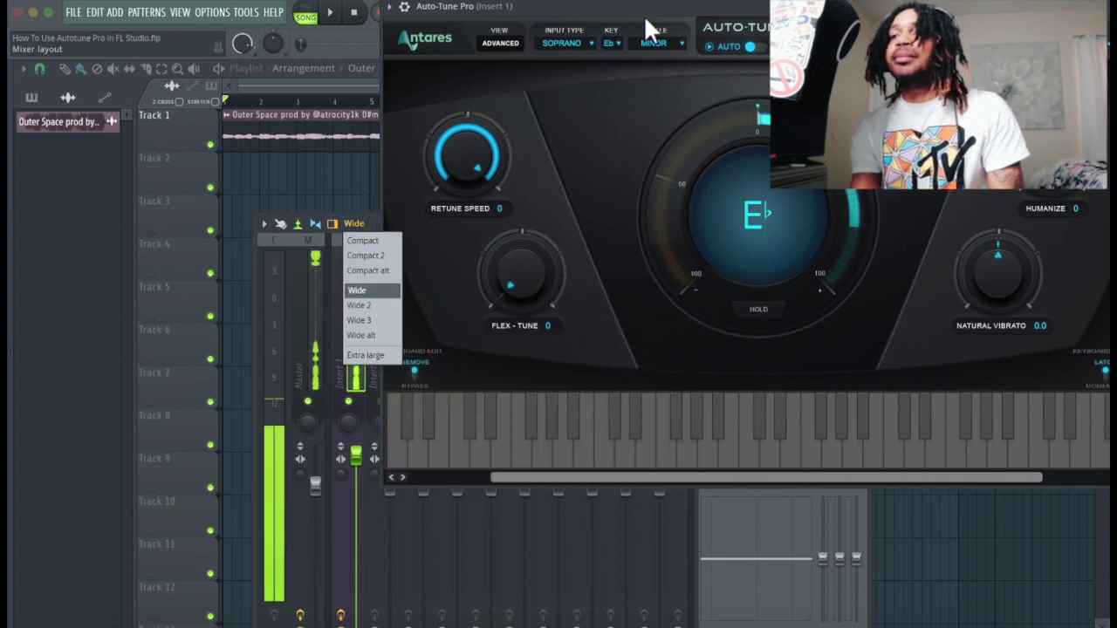
left_click(622, 12)
left_click_drag(619, 5, 724, 14)
left_click_drag(425, 226, 335, 126)
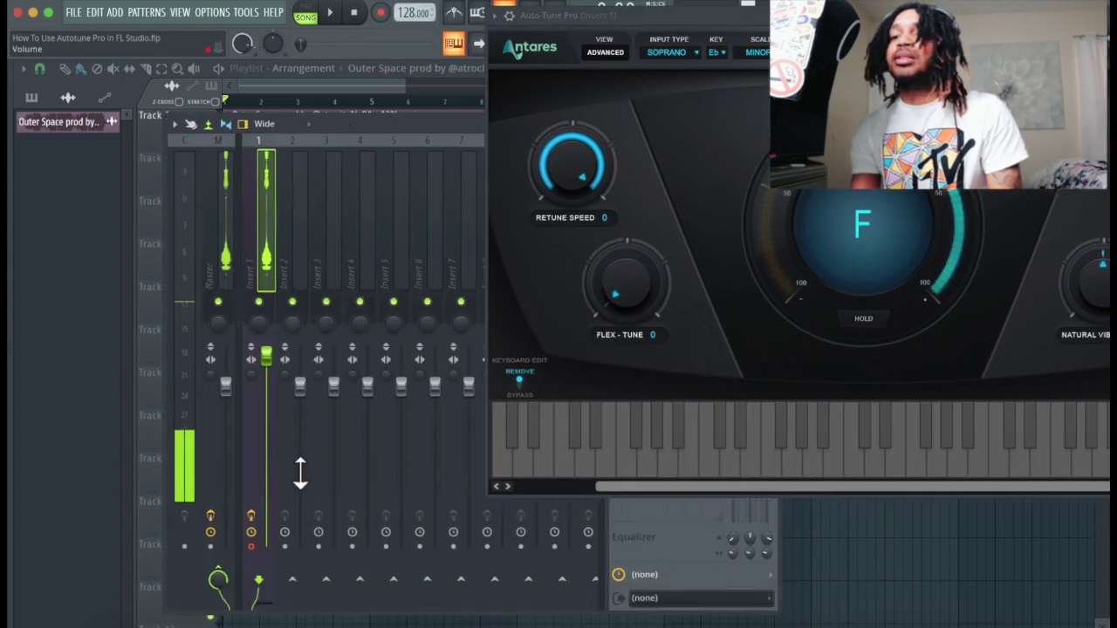
- Choose audio as the recording source and start recording the vocal with Space
left_click(382, 13)
left_click(532, 494)
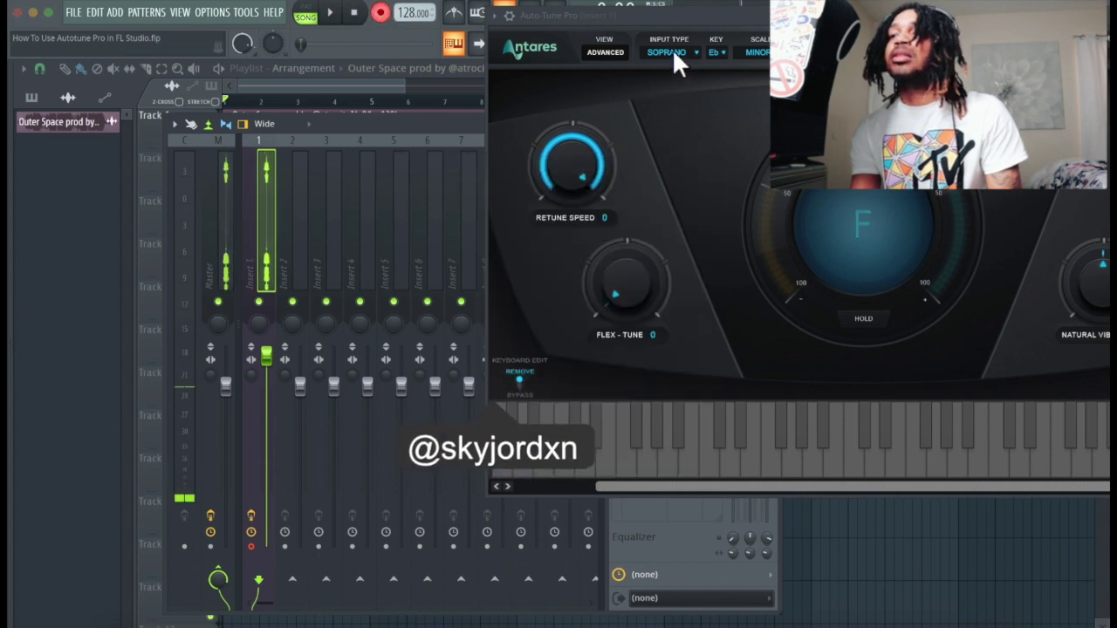
left_click_drag(568, 15, 339, 80)
key("space")
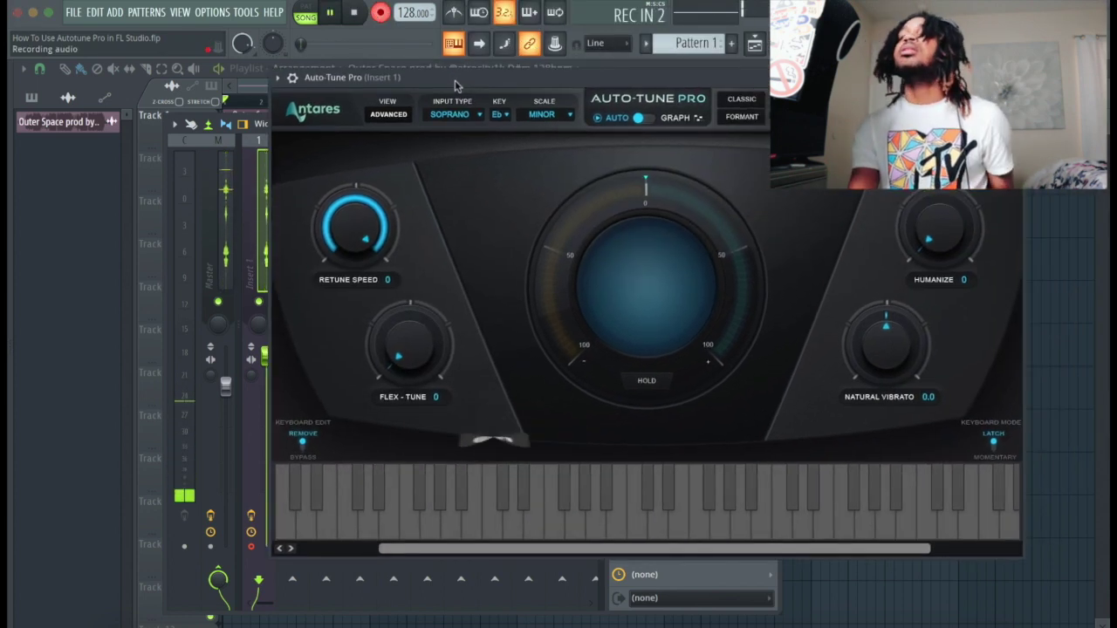
- Move the Auto-Tune window left and down, and nudge Retune Speed up from 0
left_click_drag(414, 105, 349, 145)
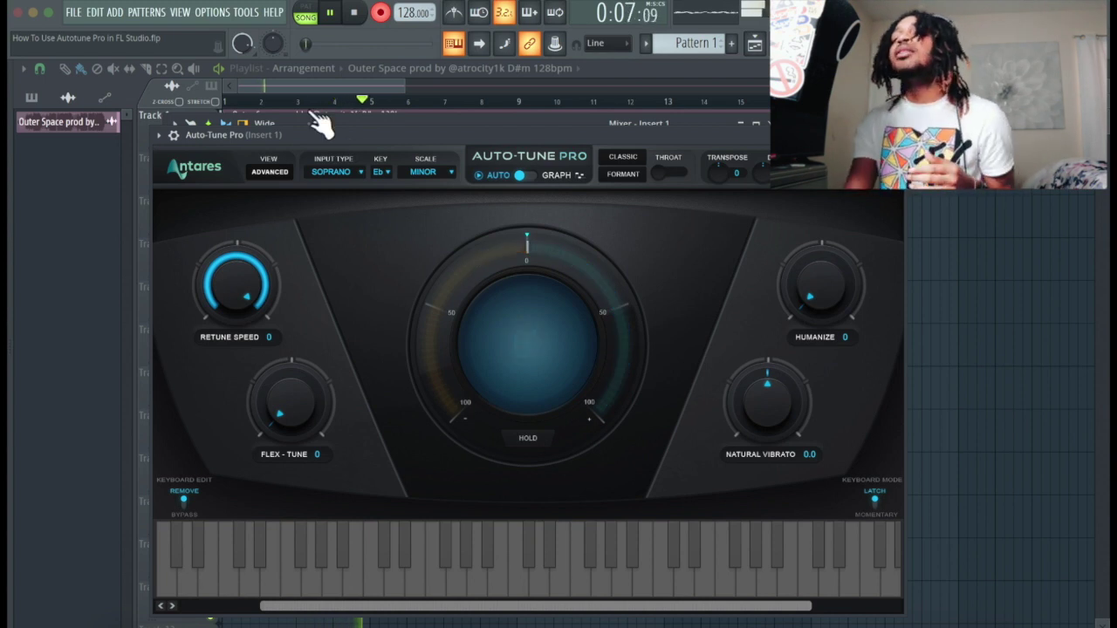
left_click_drag(236, 299, 228, 310)
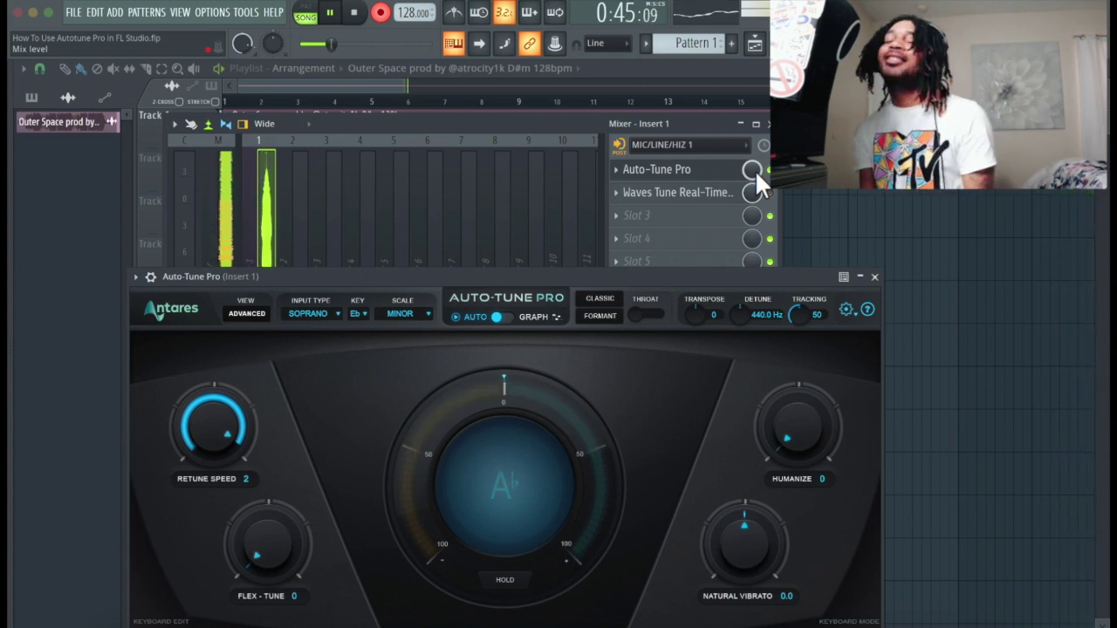
- Stop playback, set Auto-Tune Pro's key to F, and mute the earlier vocal on Track 2
key("space")
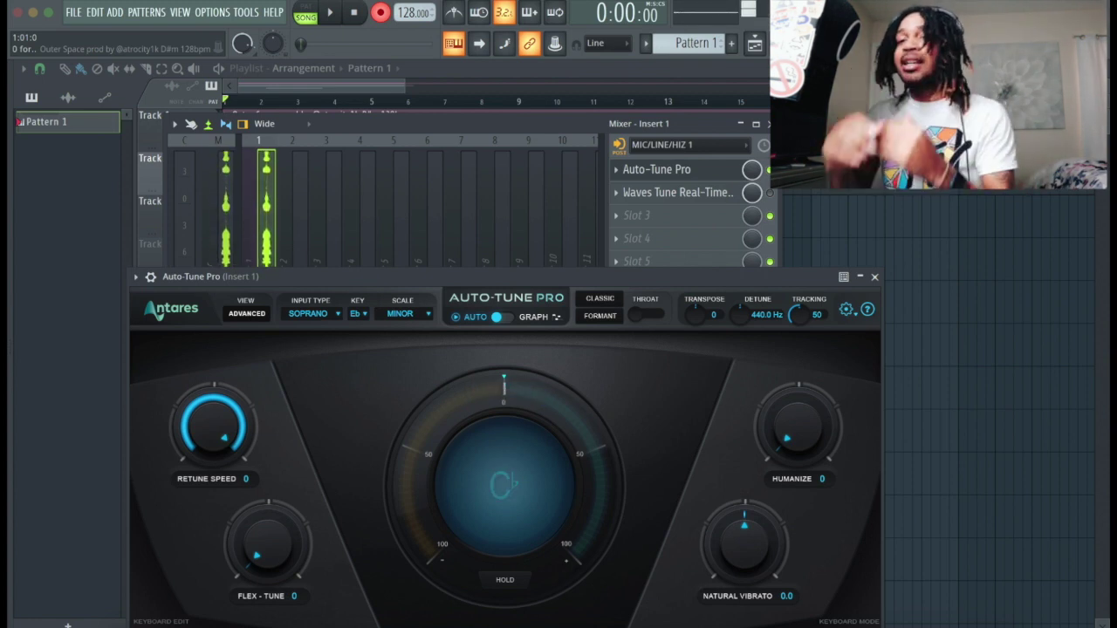
left_click(359, 313)
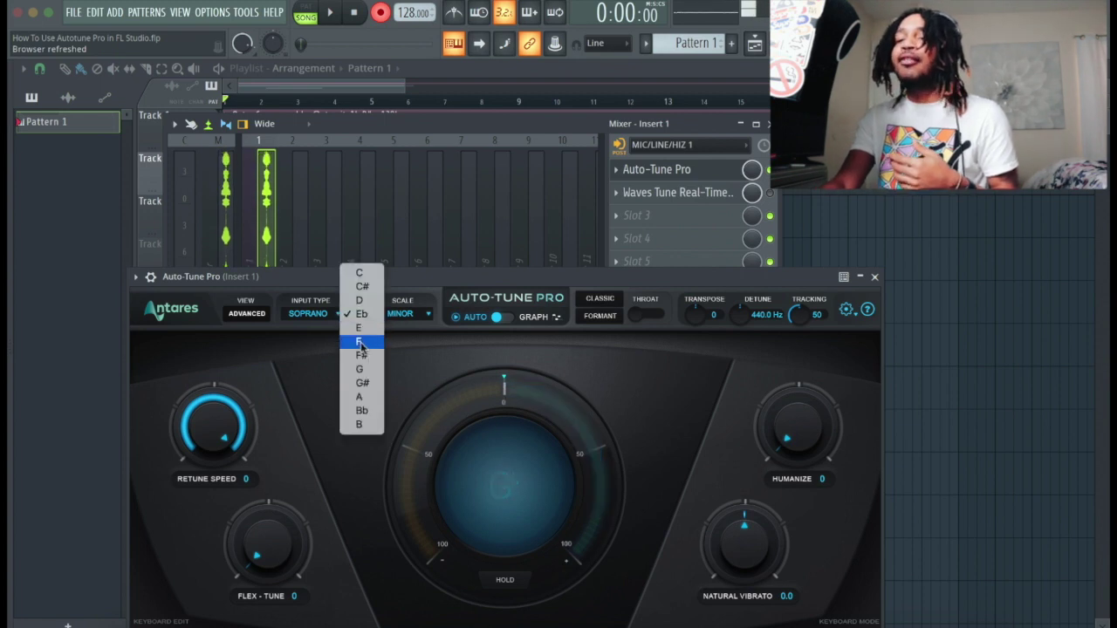
left_click(363, 349)
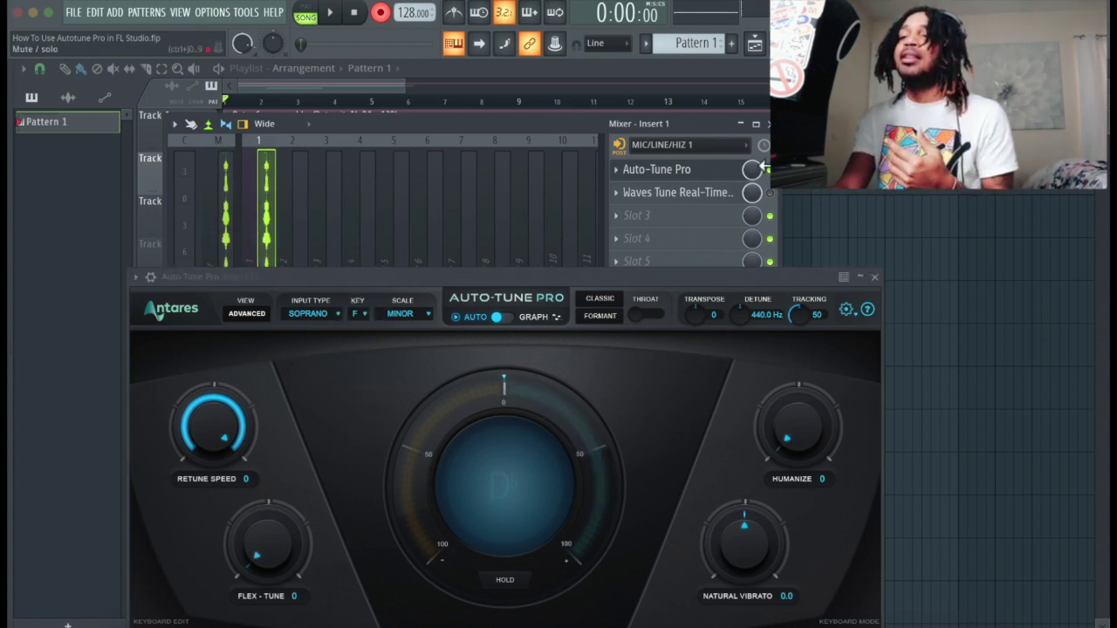
key("F5")
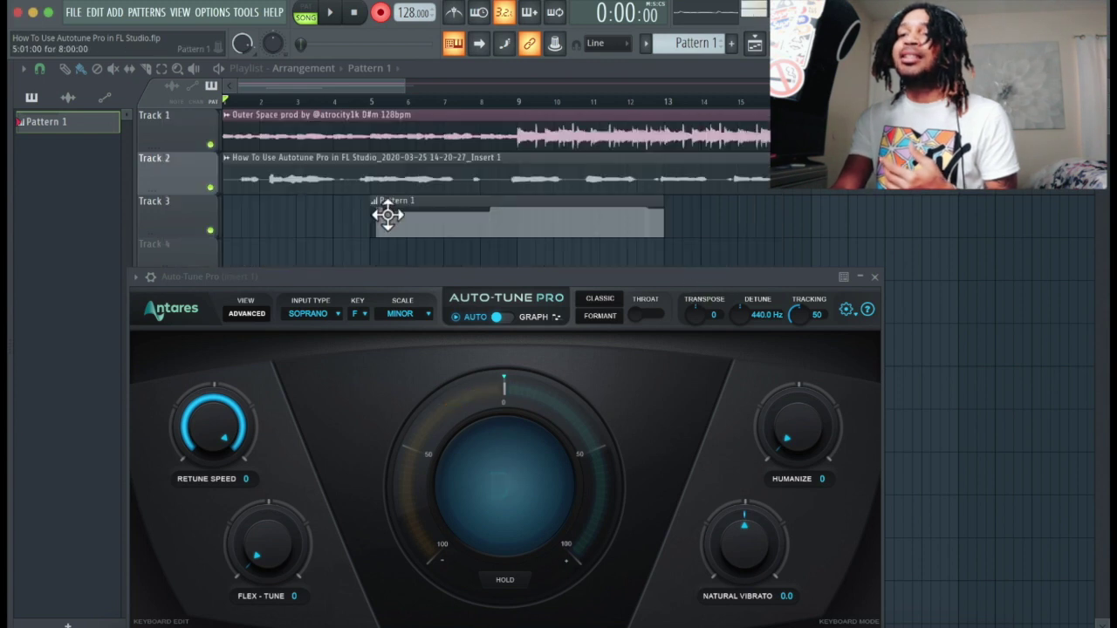
left_click(209, 187)
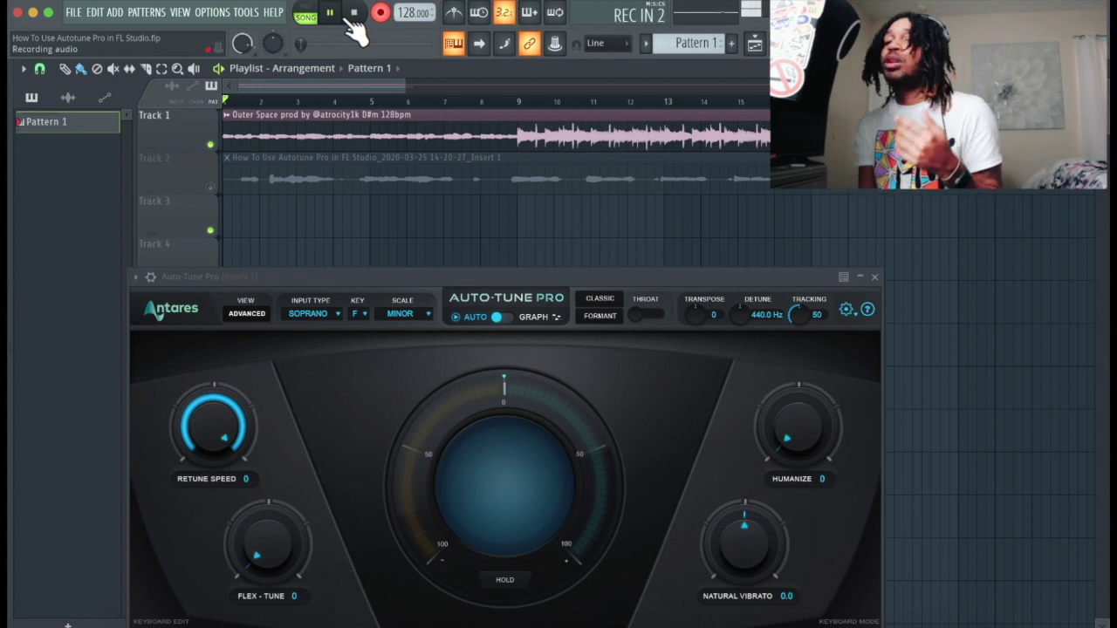
- Reposition the Auto-Tune Pro panel and cycle the correction key through F#, G# and A
left_click_drag(374, 281, 340, 158)
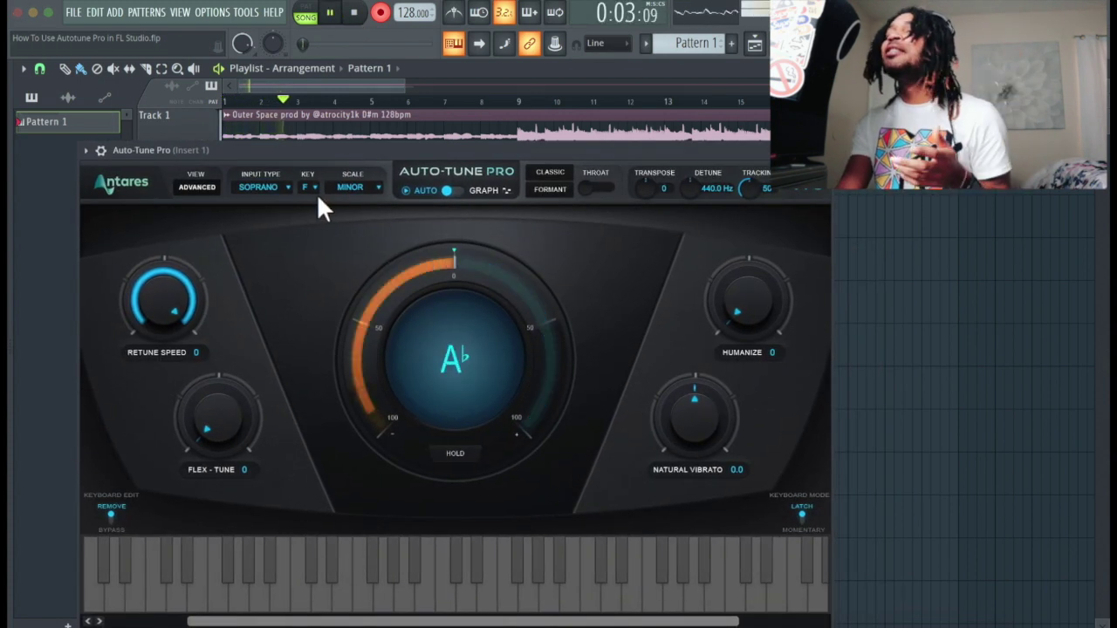
left_click(314, 189)
left_click(311, 202)
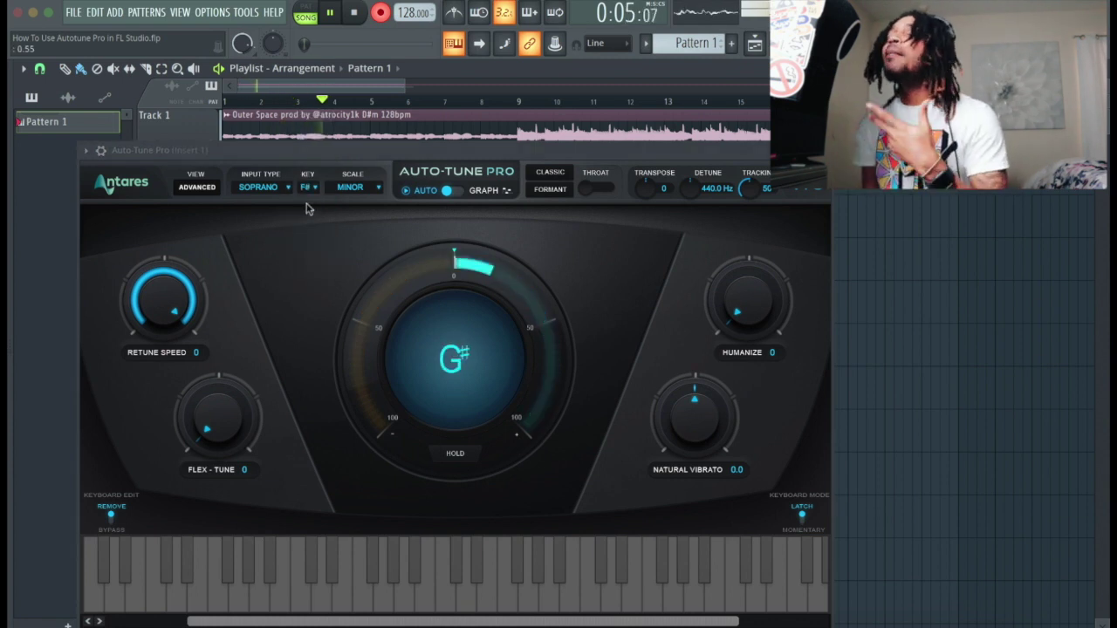
left_click(307, 187)
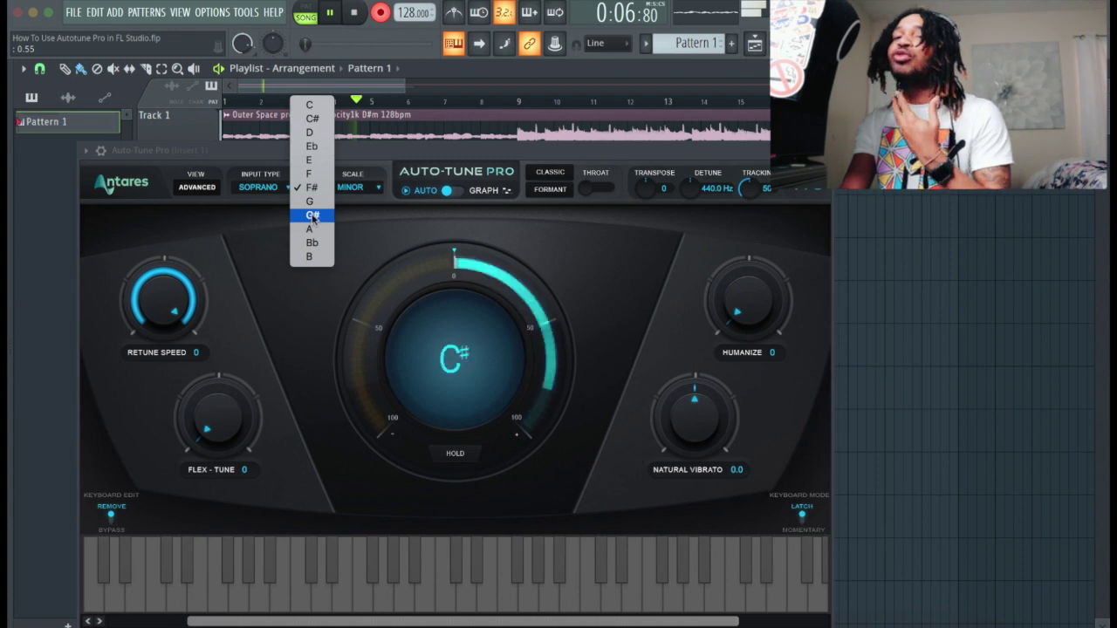
left_click(313, 216)
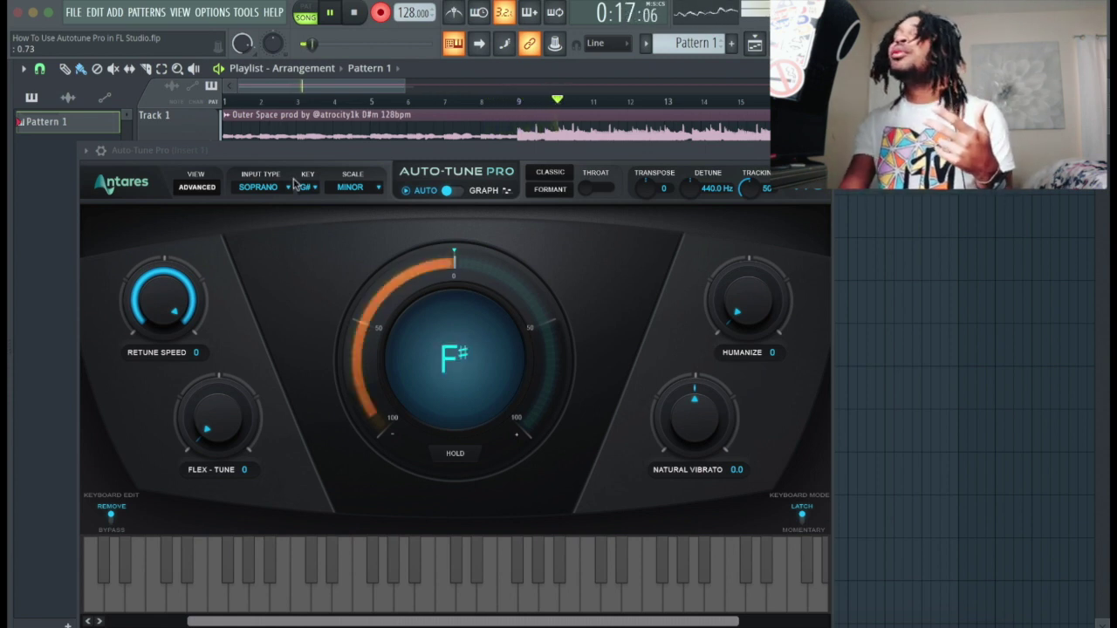
left_click(306, 187)
left_click(308, 201)
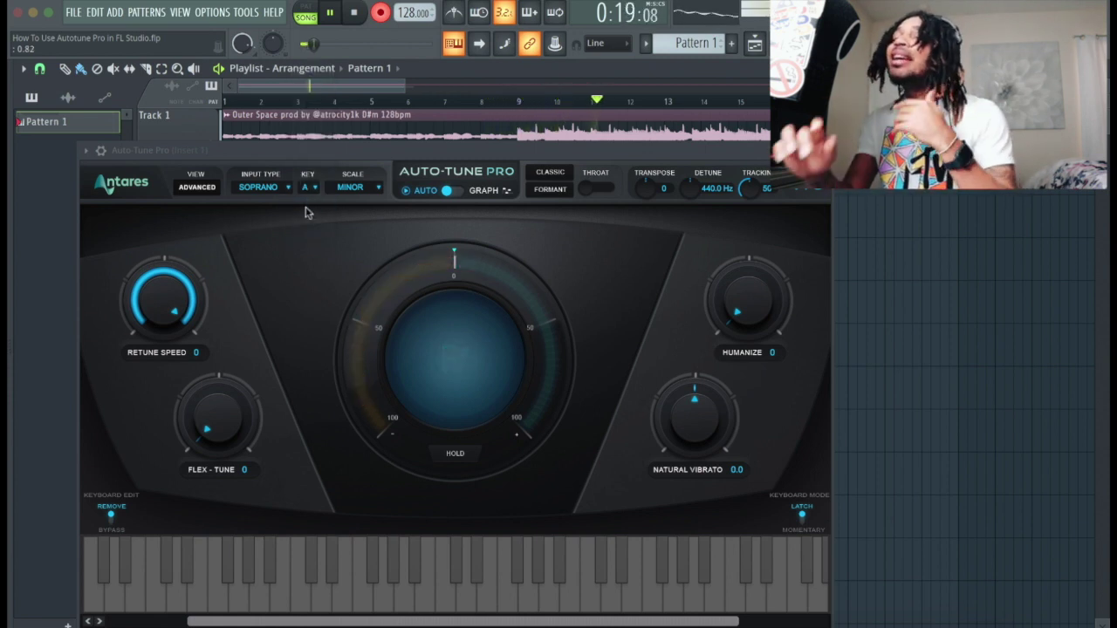
- Switch the scale to Major and try keys Eb, C, then Eb again
left_click(350, 187)
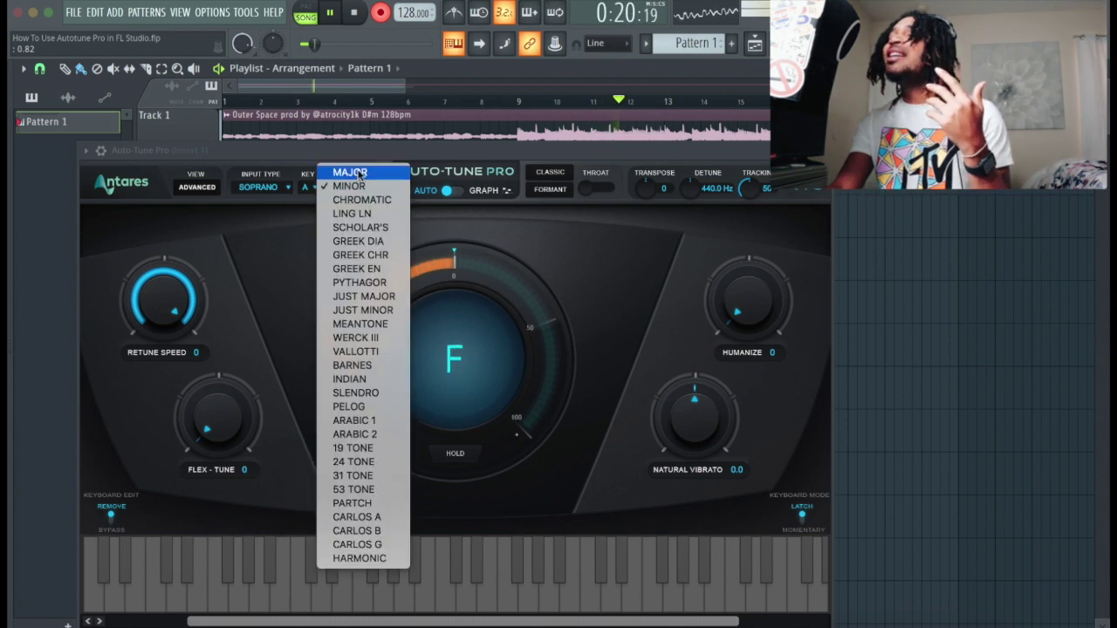
left_click(353, 173)
left_click(306, 188)
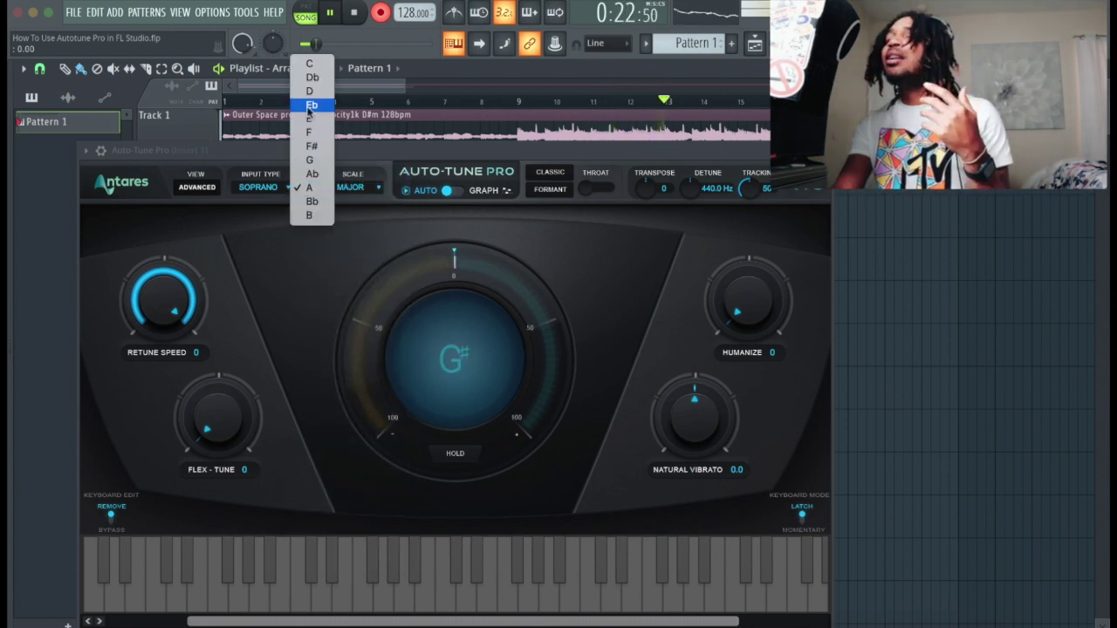
left_click(307, 110)
left_click(307, 187)
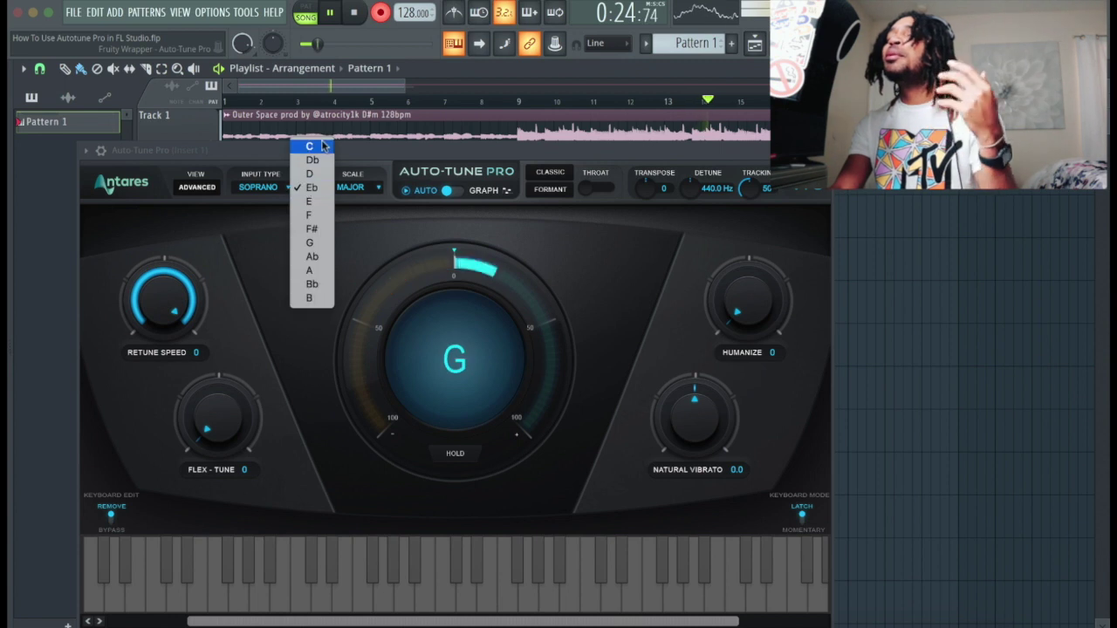
left_click(323, 146)
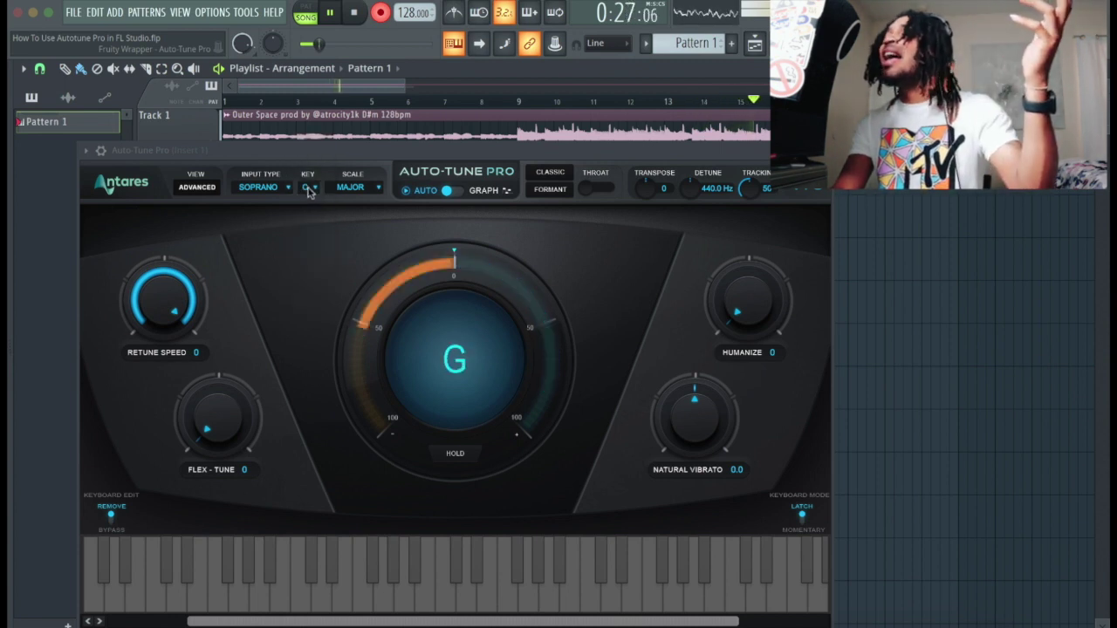
left_click(307, 188)
left_click(306, 236)
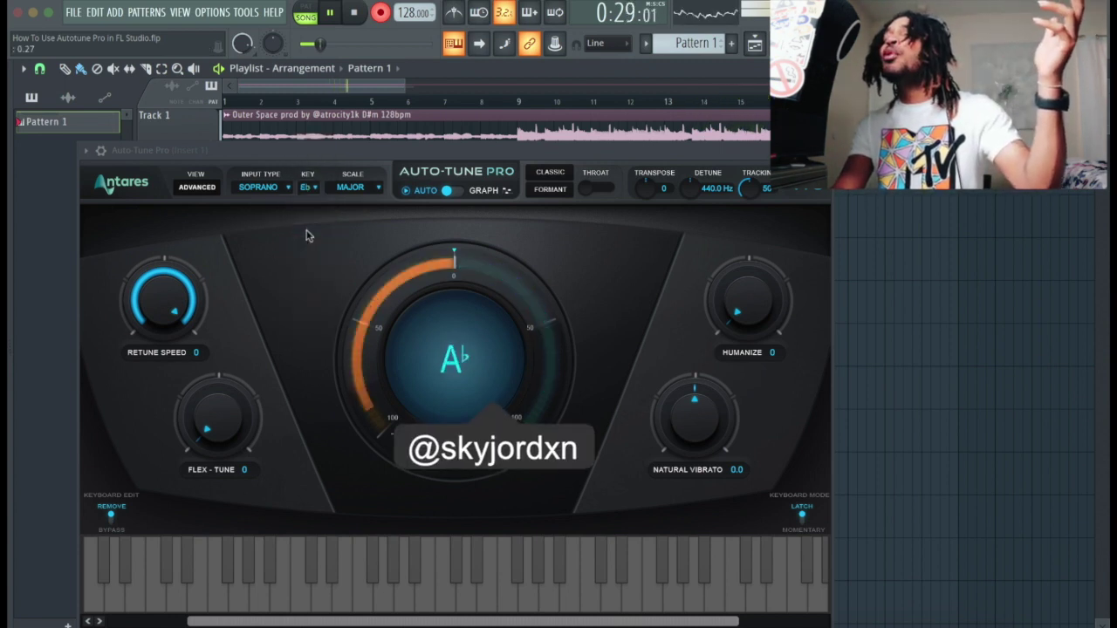
- Try key F, then restore the Minor scale and key Eb
left_click(313, 189)
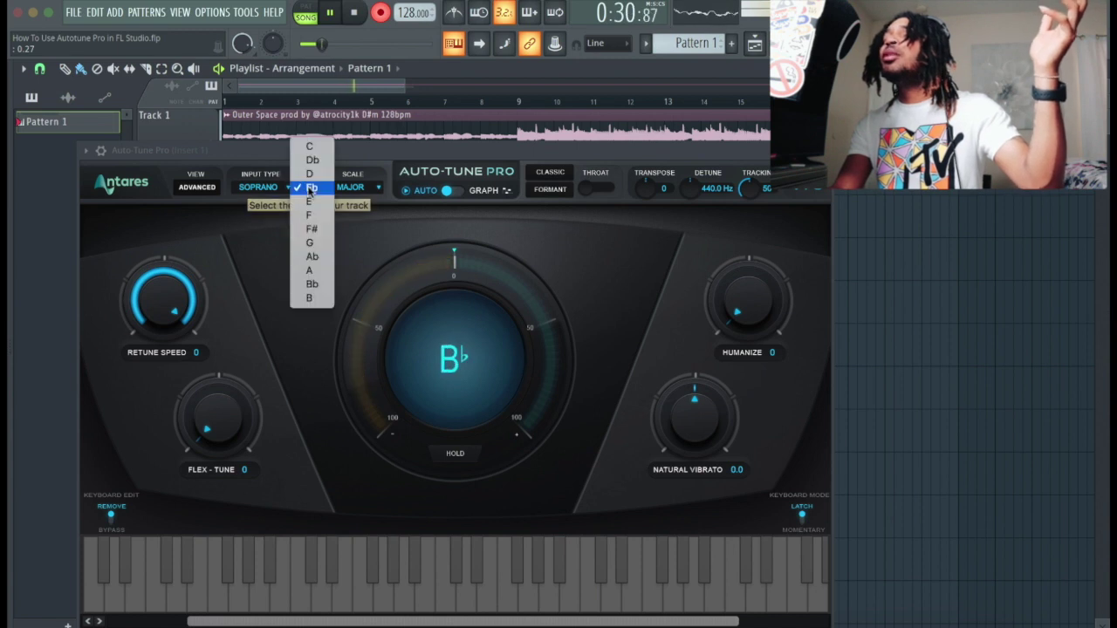
left_click(311, 229)
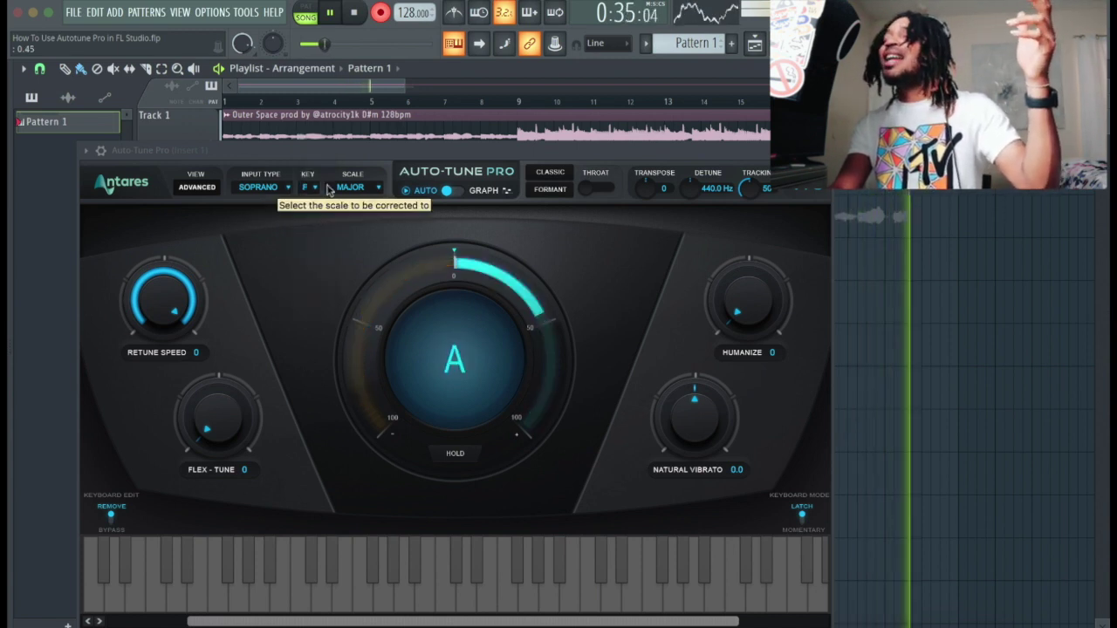
left_click(338, 188)
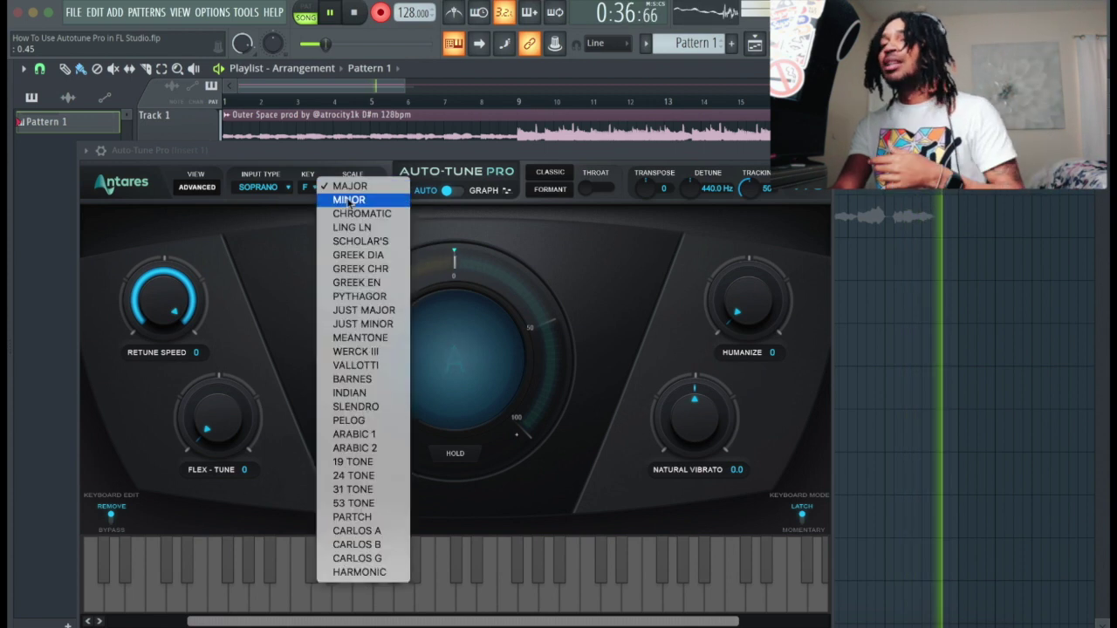
left_click(348, 200)
left_click(309, 187)
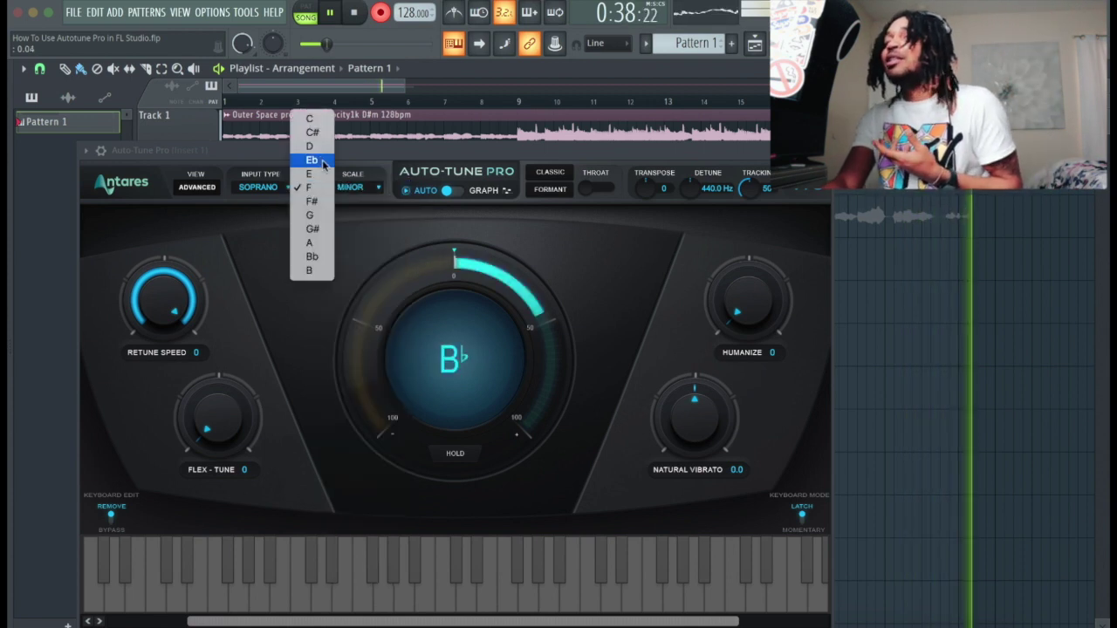
left_click(322, 159)
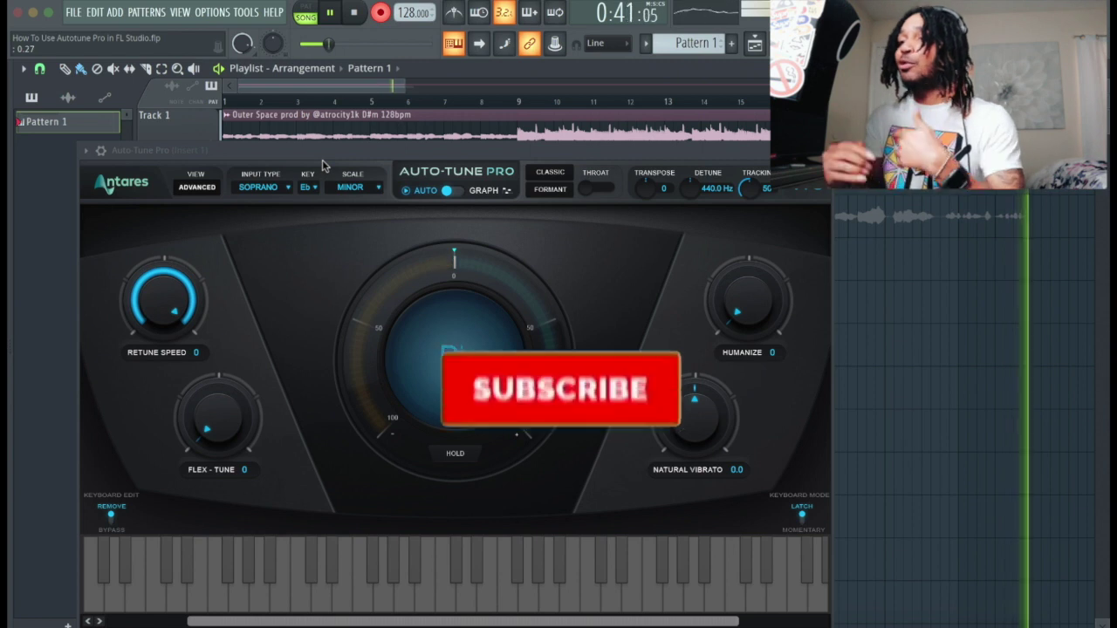